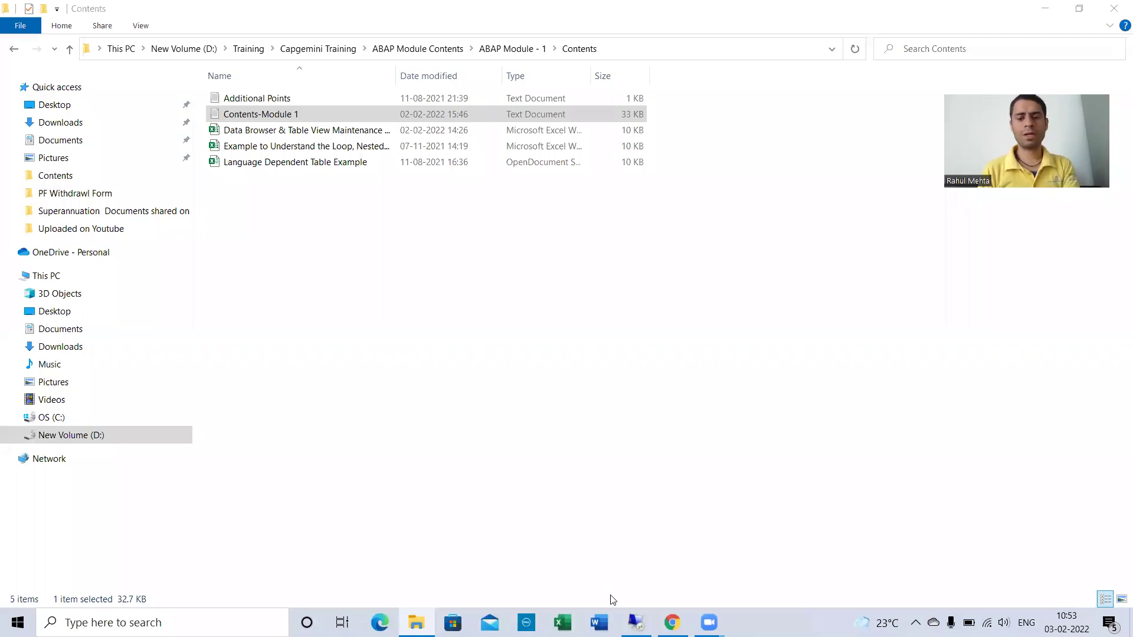
# - Switch to the remote desktop notes and highlight the F4 Help entry and its description in point 15
pyautogui.moveTo(636, 623)
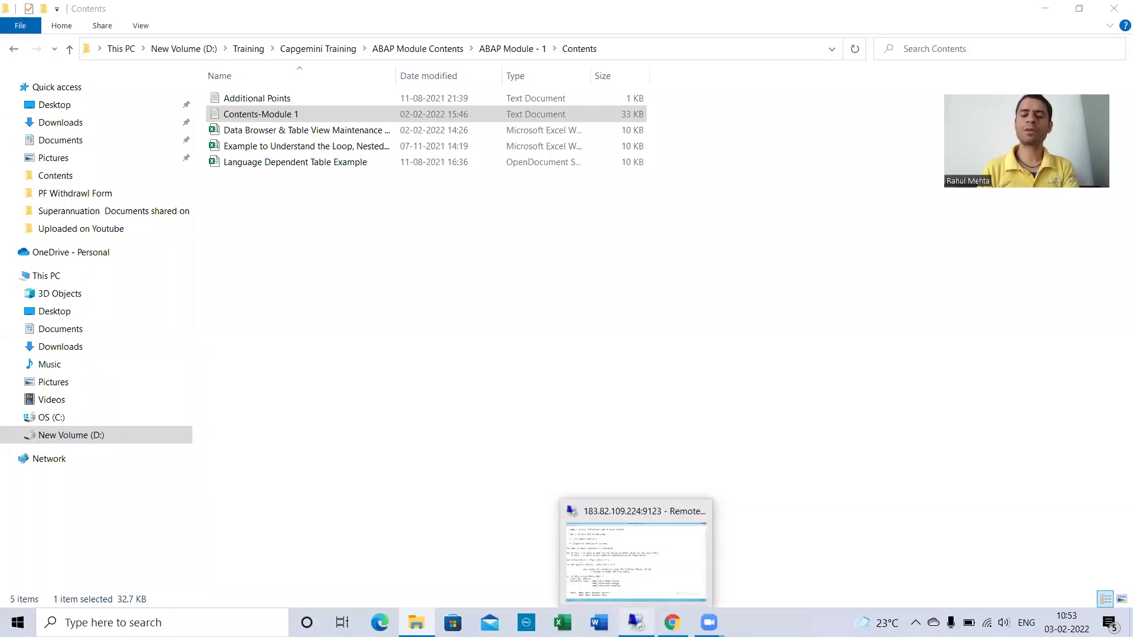
pyautogui.click(639, 578)
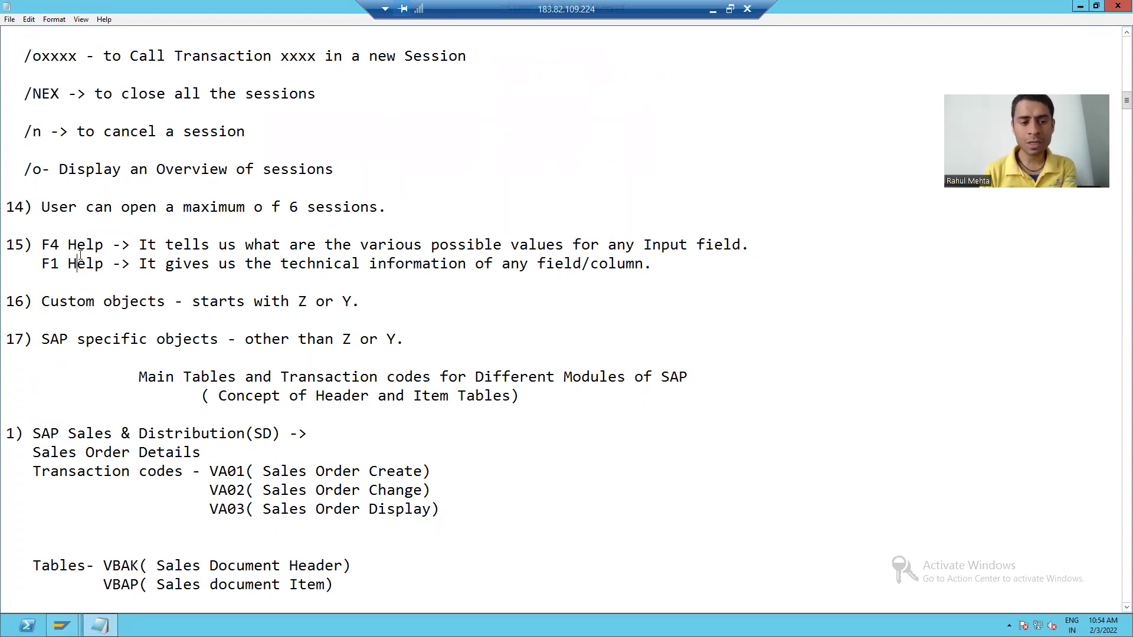
pyautogui.moveTo(42, 244); pyautogui.dragTo(106, 247)
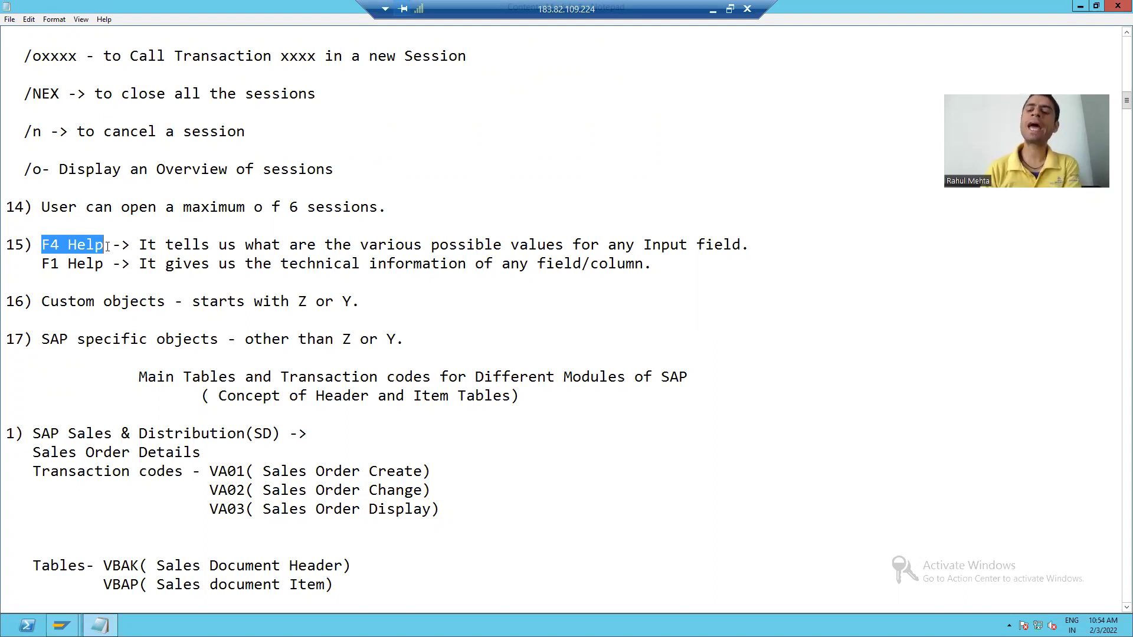
pyautogui.click(90, 263)
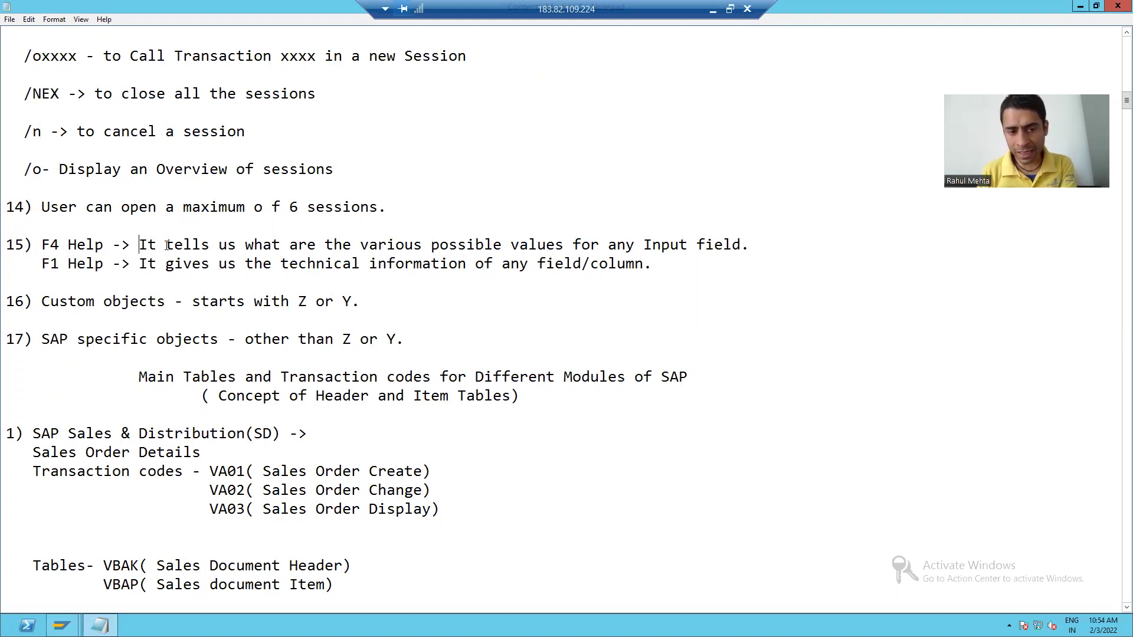
pyautogui.moveTo(142, 246); pyautogui.dragTo(739, 240)
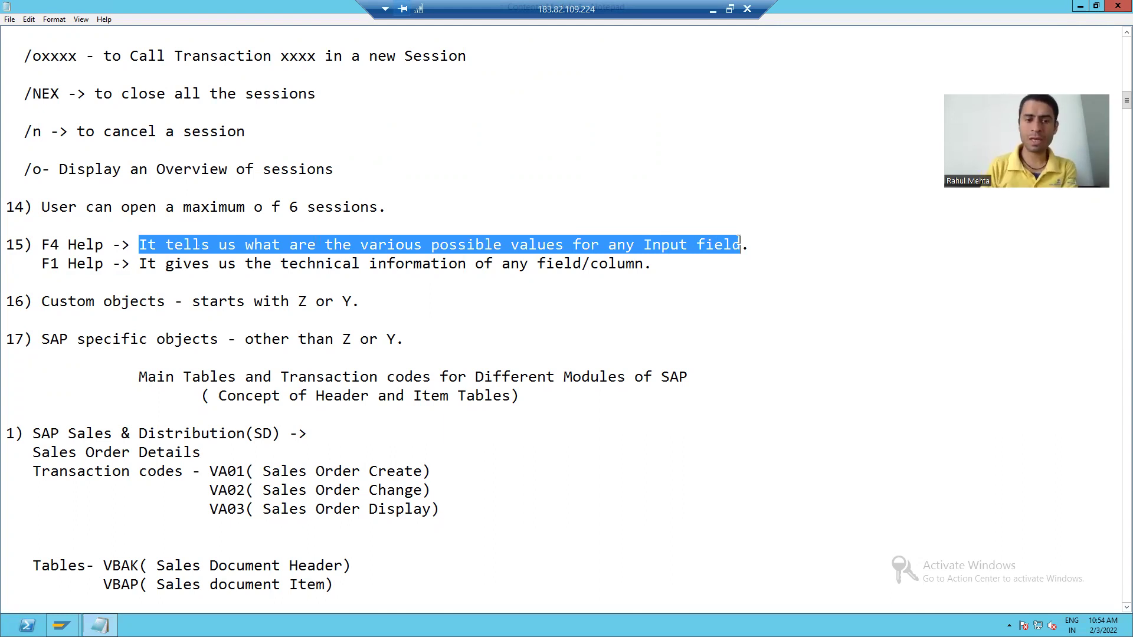
pyautogui.click(81, 264)
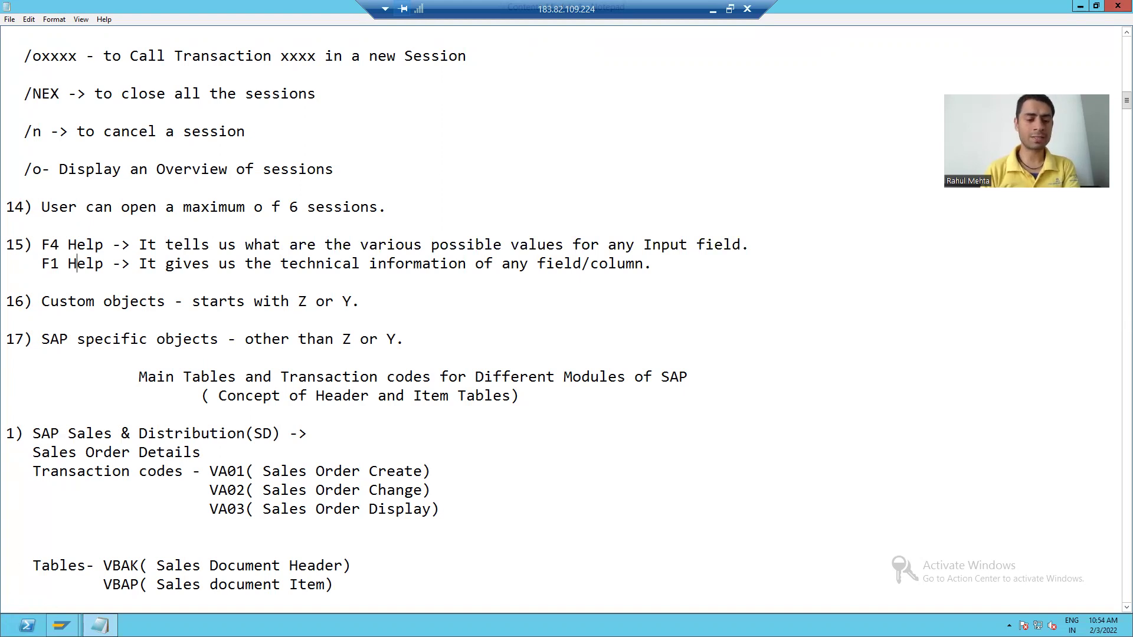
# - Switch to the SAP Easy Access session and open transaction SE11
pyautogui.moveTo(62, 625)
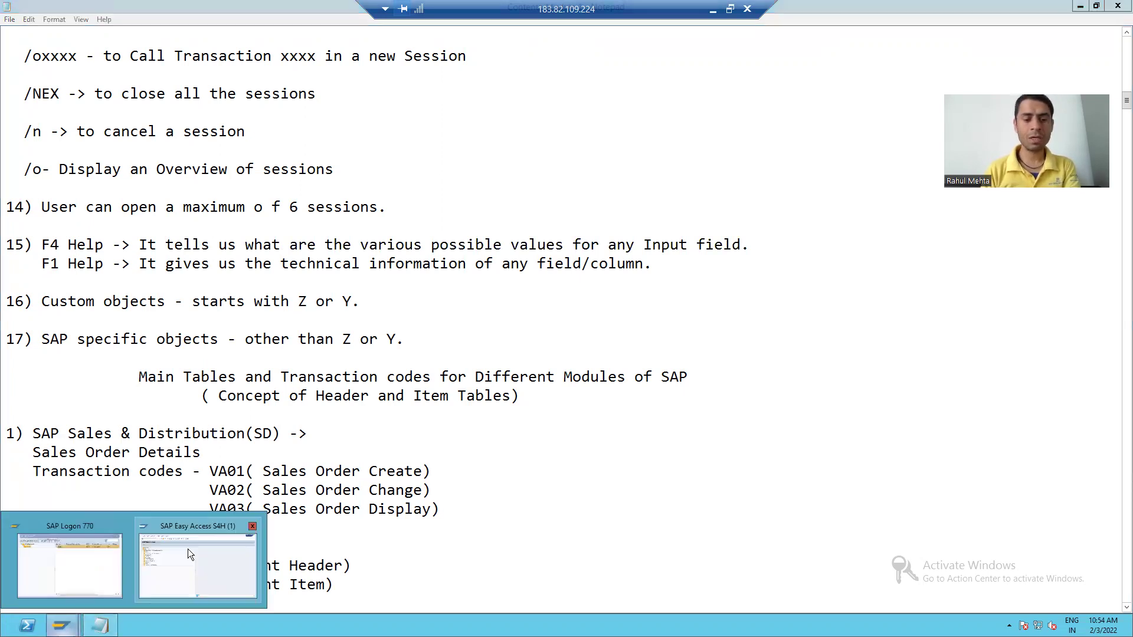
pyautogui.click(195, 543)
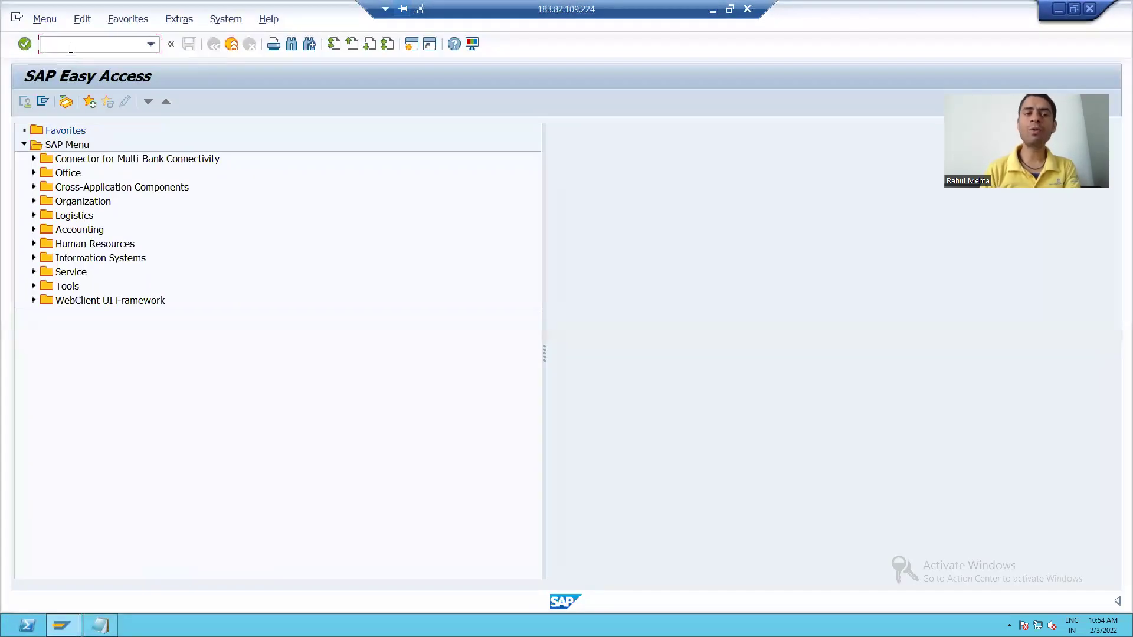
pyautogui.write('se')
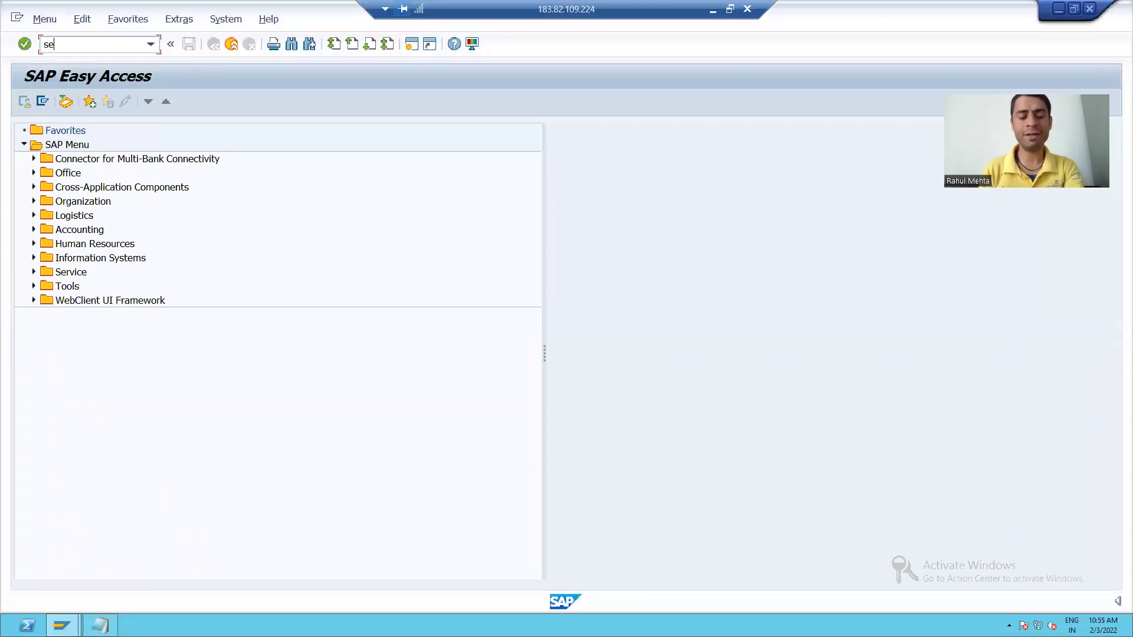
pyautogui.write('11')
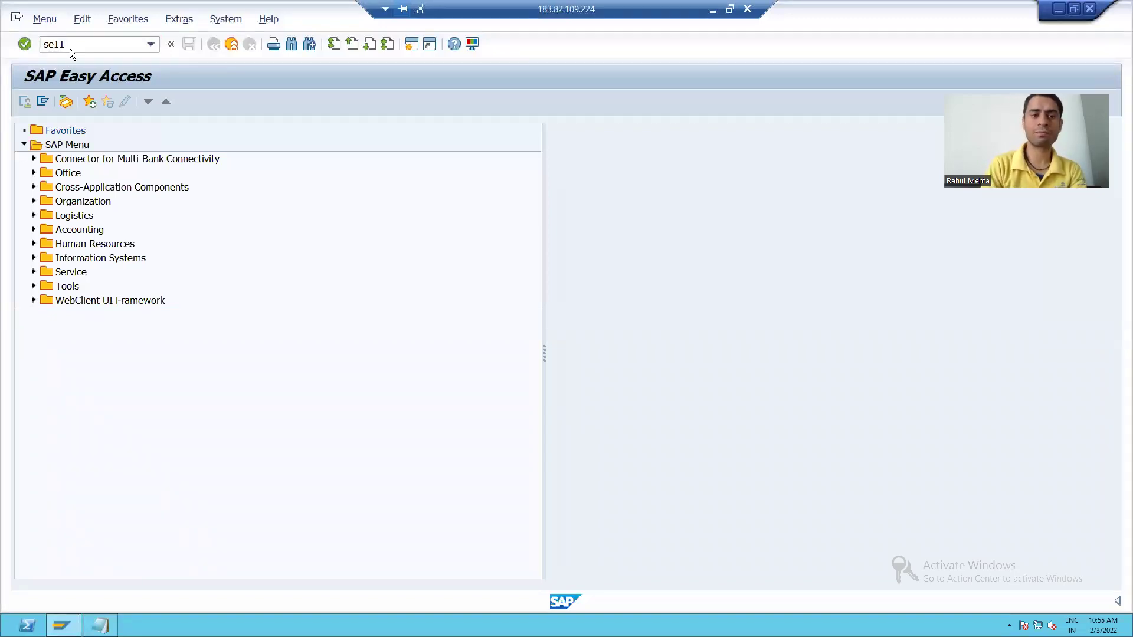
pyautogui.press('Return')
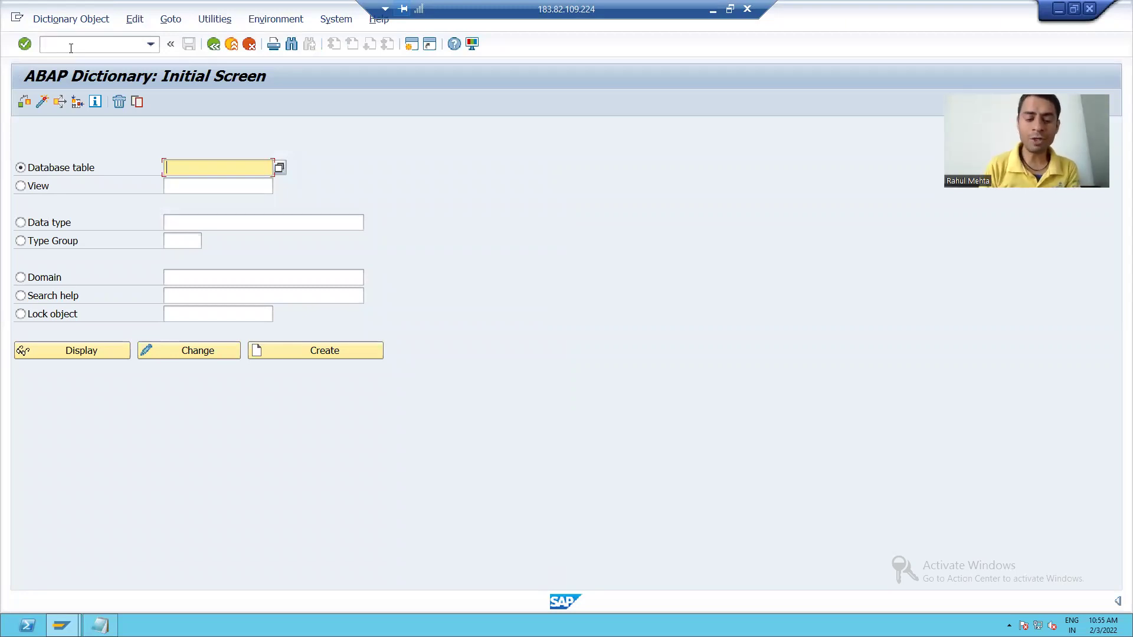
# - Look up the possible values for the database table field using the pattern Z*
pyautogui.write('Z')
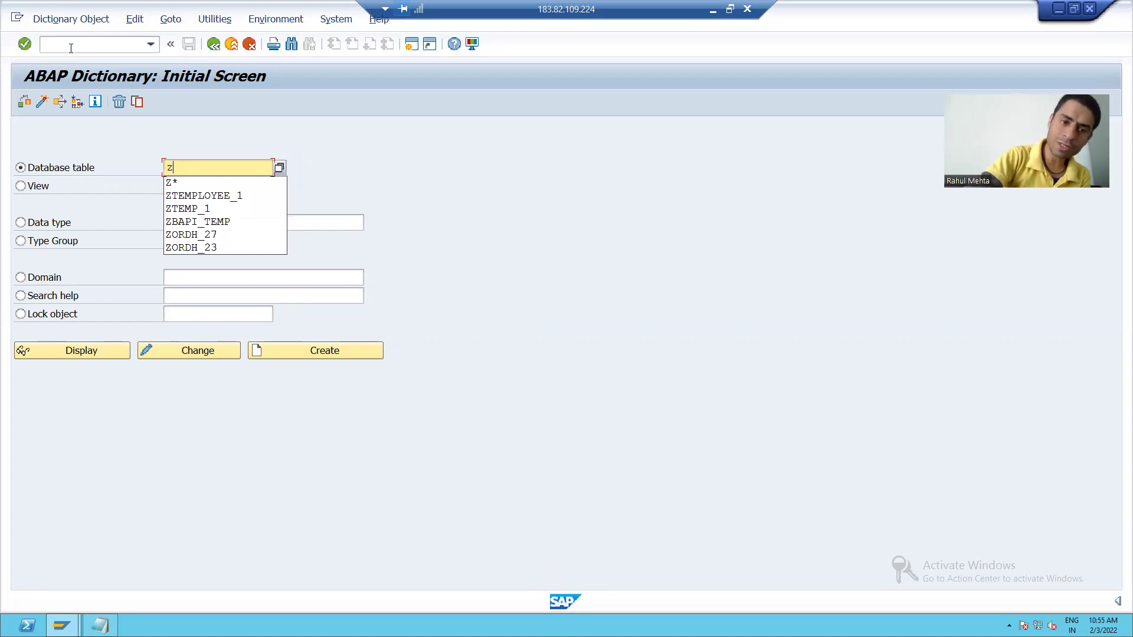
pyautogui.write('*')
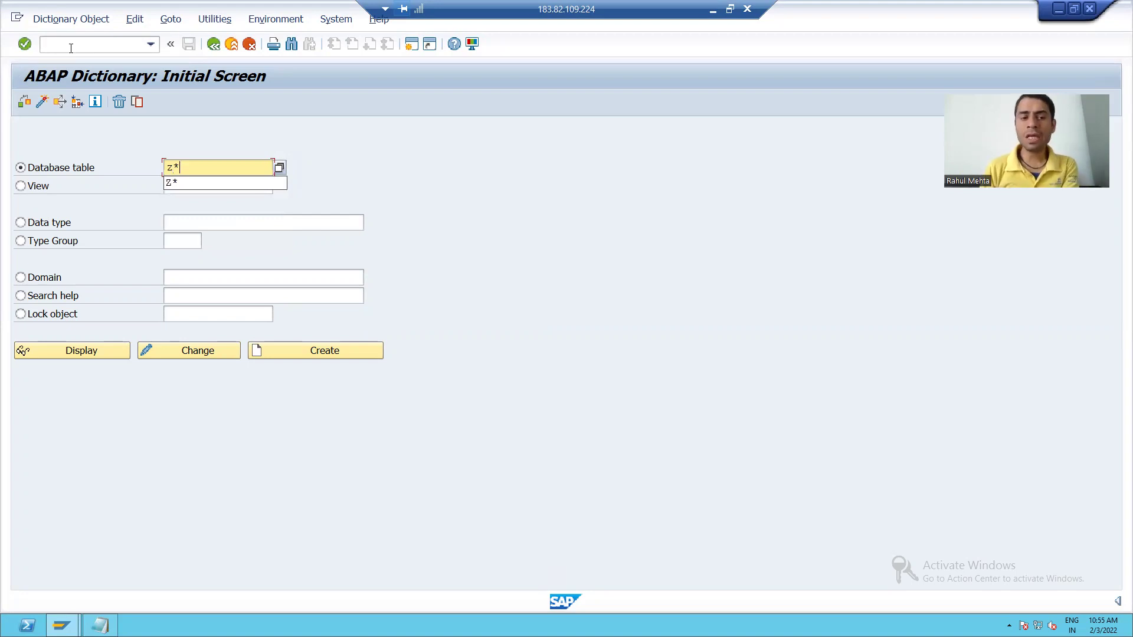
pyautogui.click(172, 166)
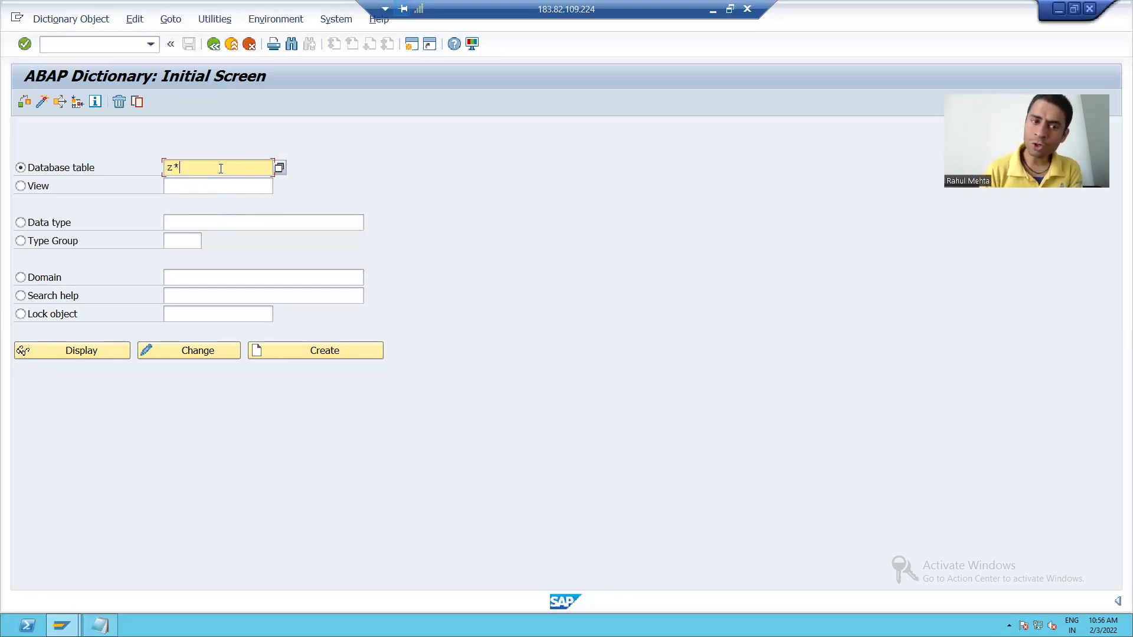
pyautogui.click(280, 169)
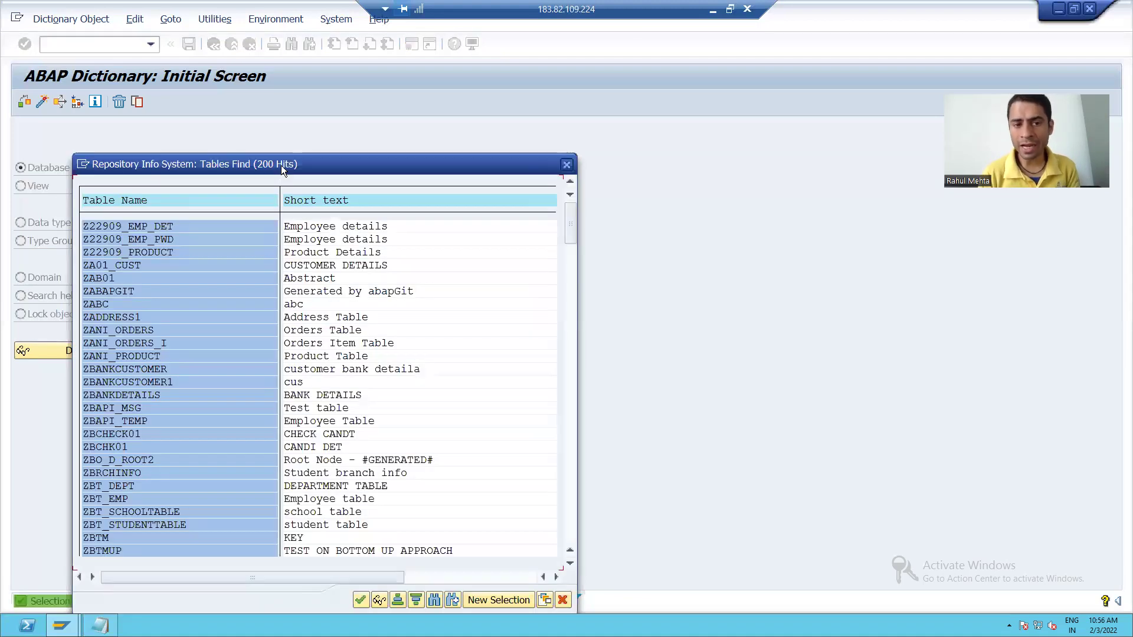
pyautogui.moveTo(281, 166); pyautogui.dragTo(319, 70)
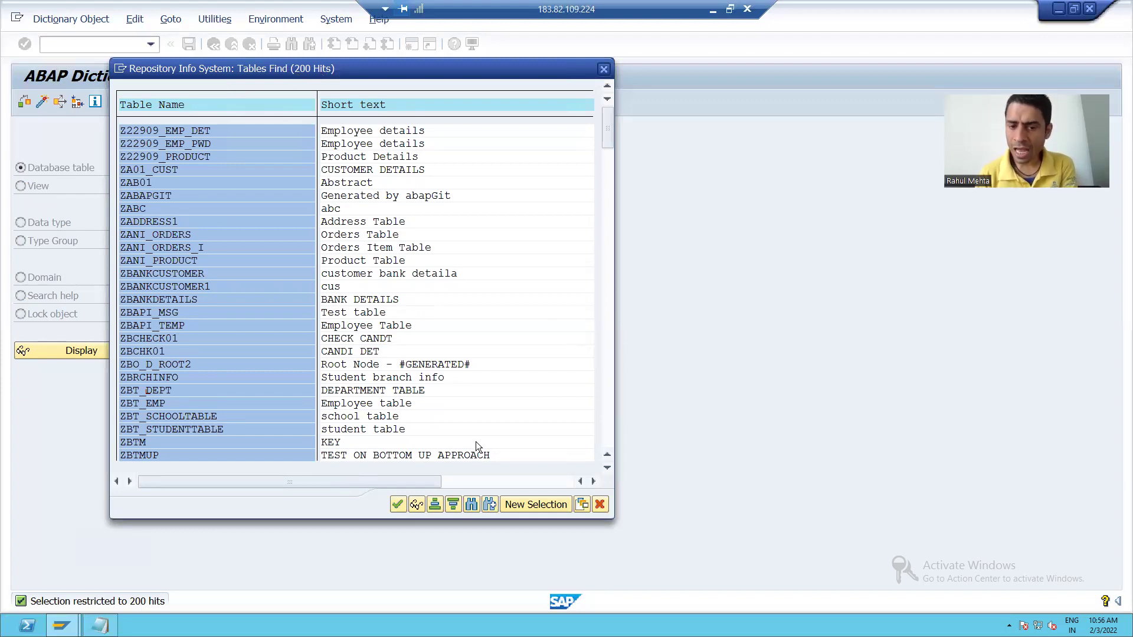
# - Repeat the Z* table search with the maximum number of hits set to 2000, then close the results
pyautogui.click(523, 508)
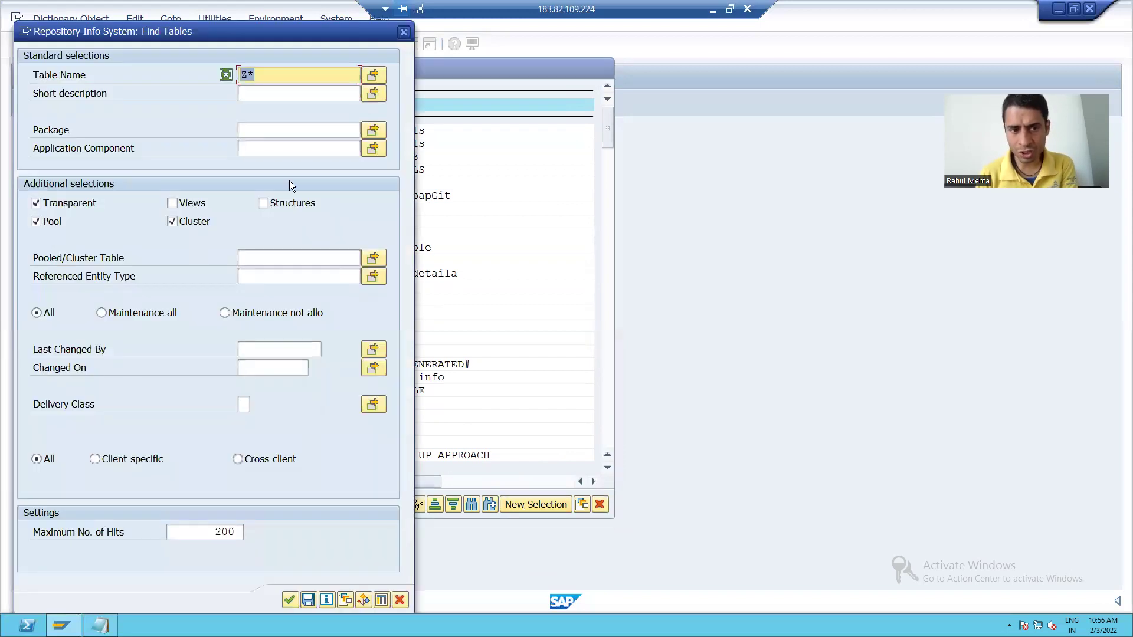
pyautogui.click(238, 533)
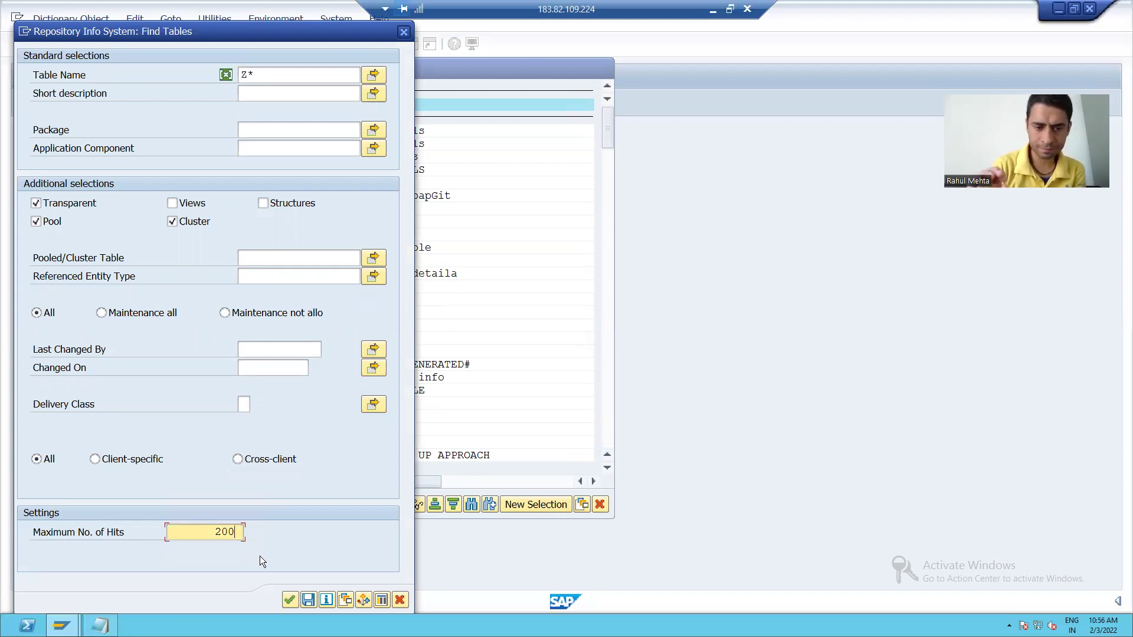
pyautogui.write('0')
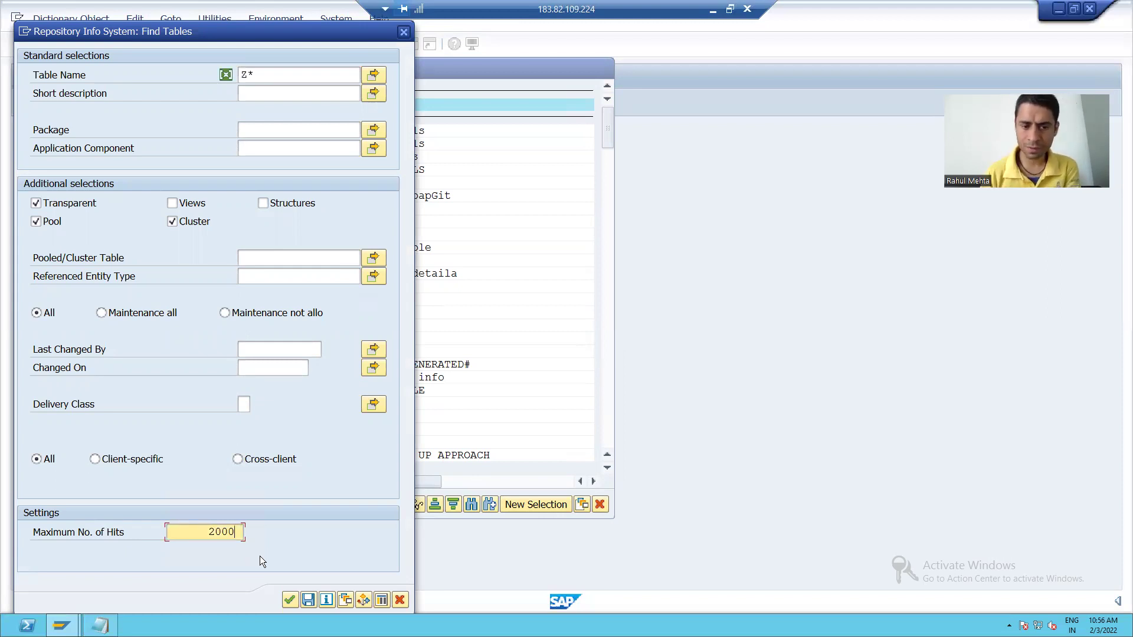
pyautogui.click(293, 601)
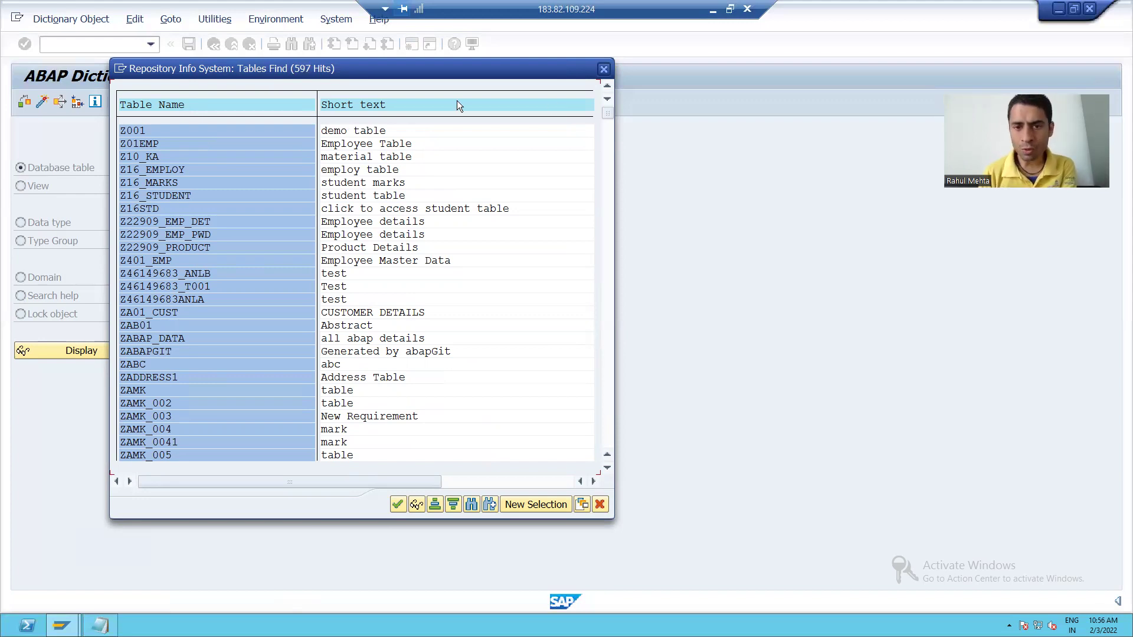
pyautogui.click(604, 69)
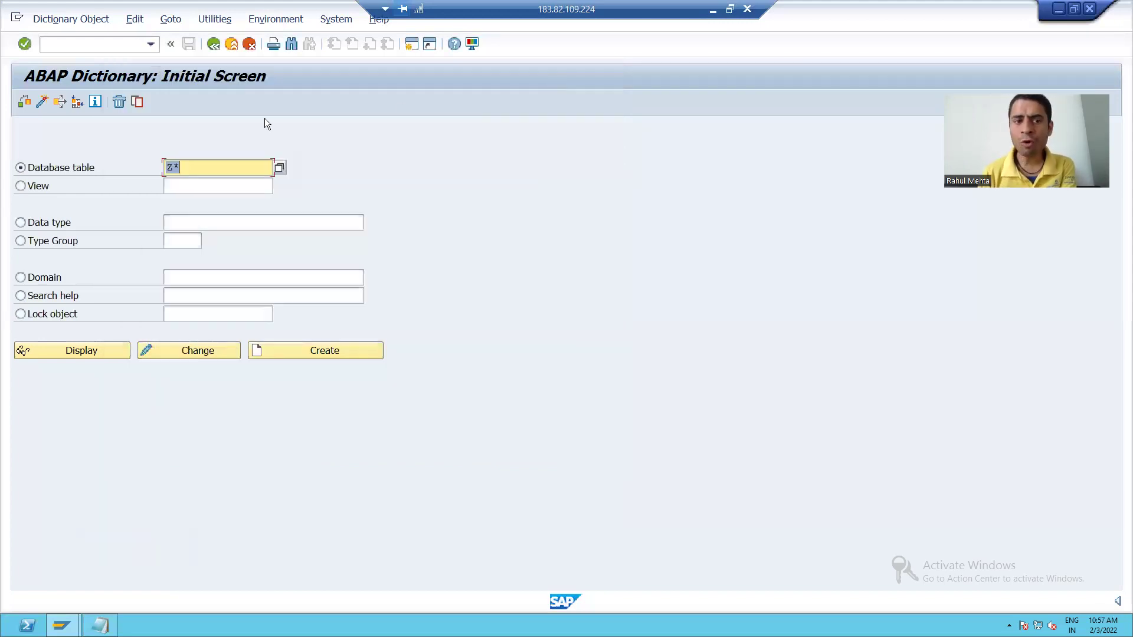
# - Look up database tables matching the pattern Z*emp*, then close the list of results
pyautogui.click(201, 166)
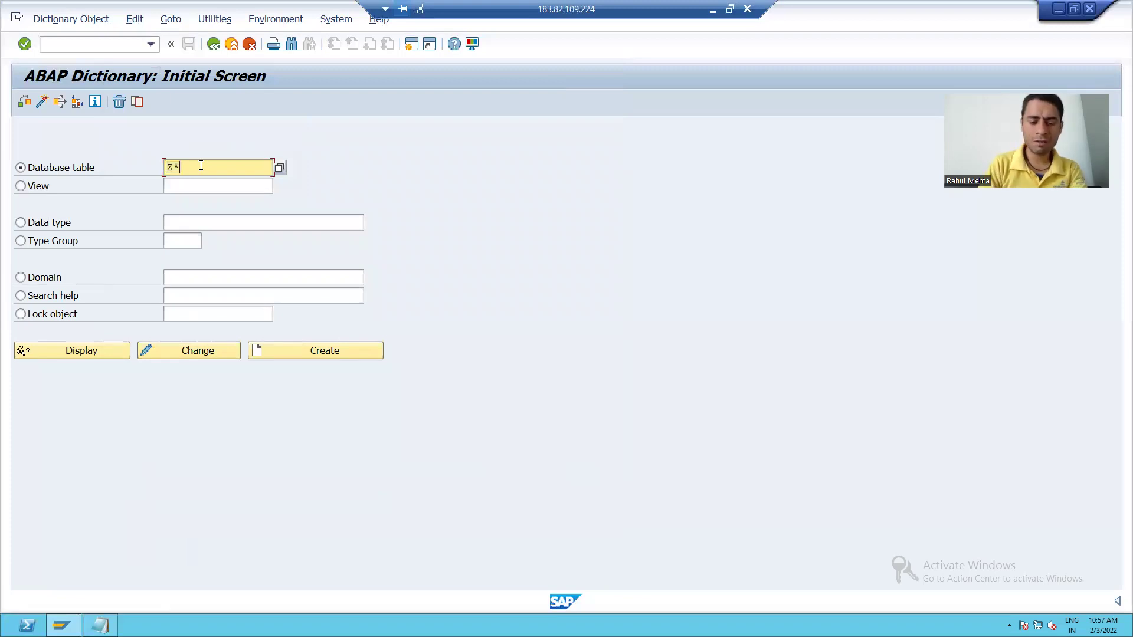
pyautogui.write('em')
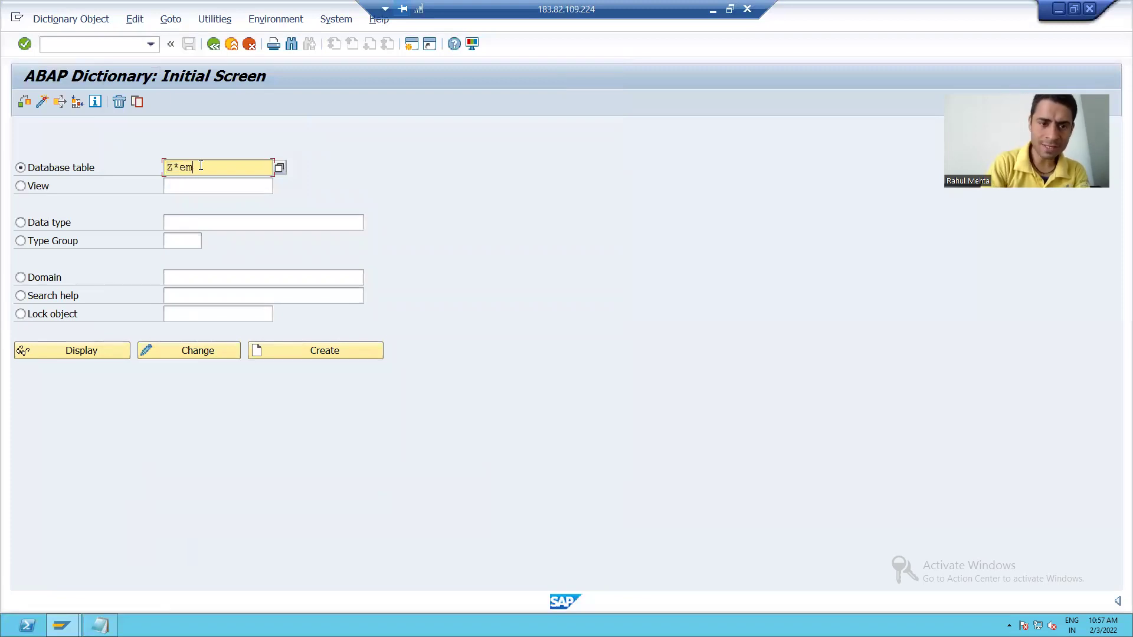
pyautogui.write('p*')
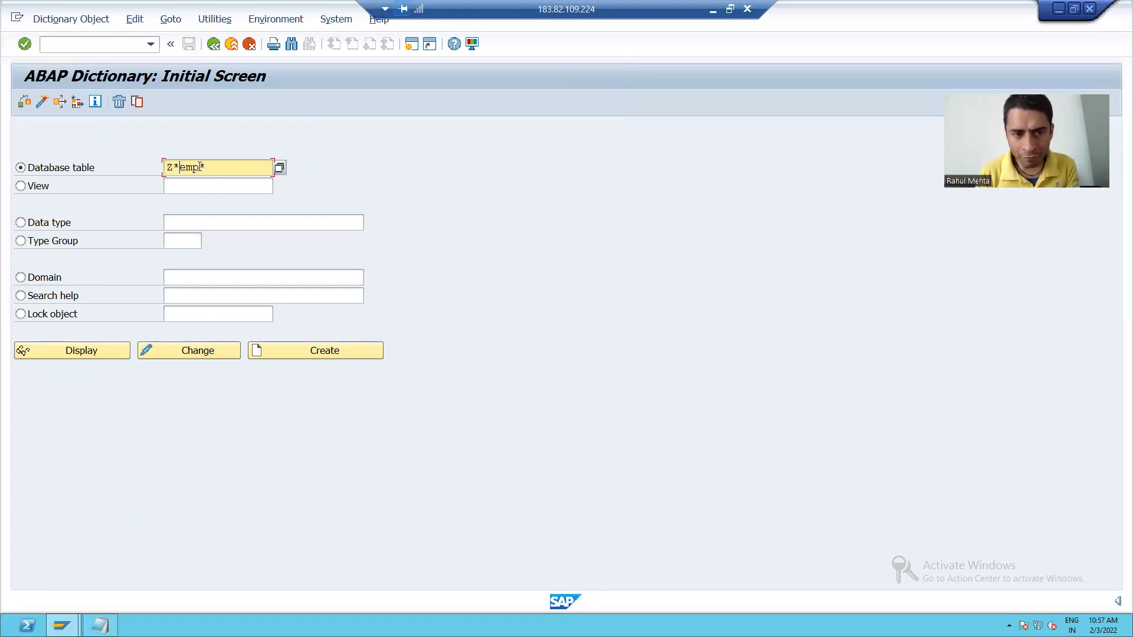
pyautogui.hotkey('shift', 'Right')
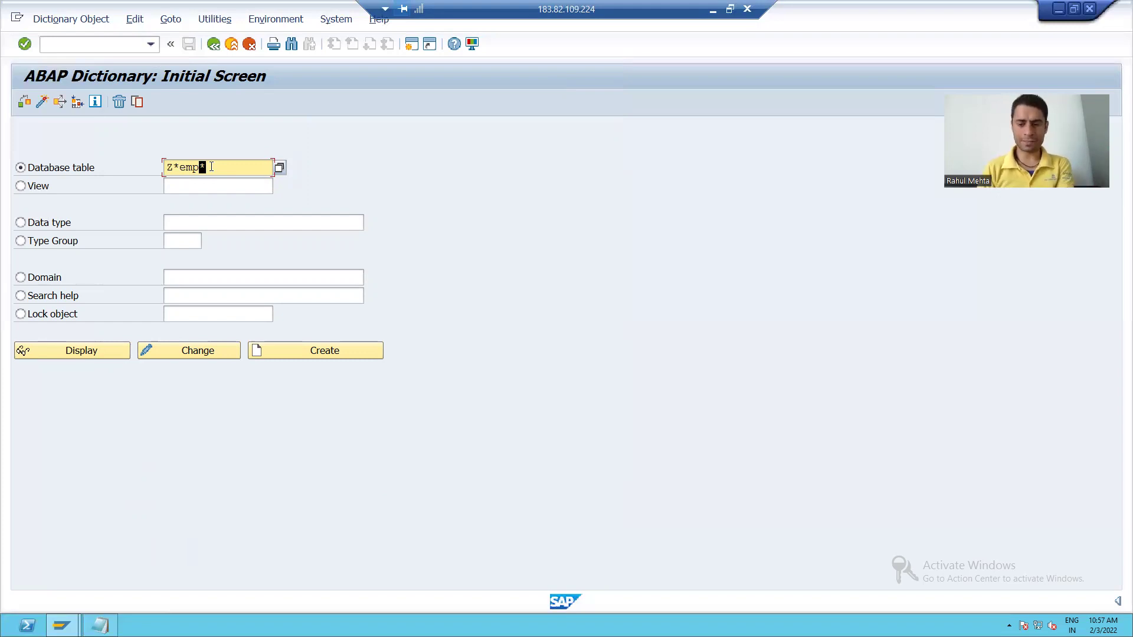
pyautogui.press('Right')
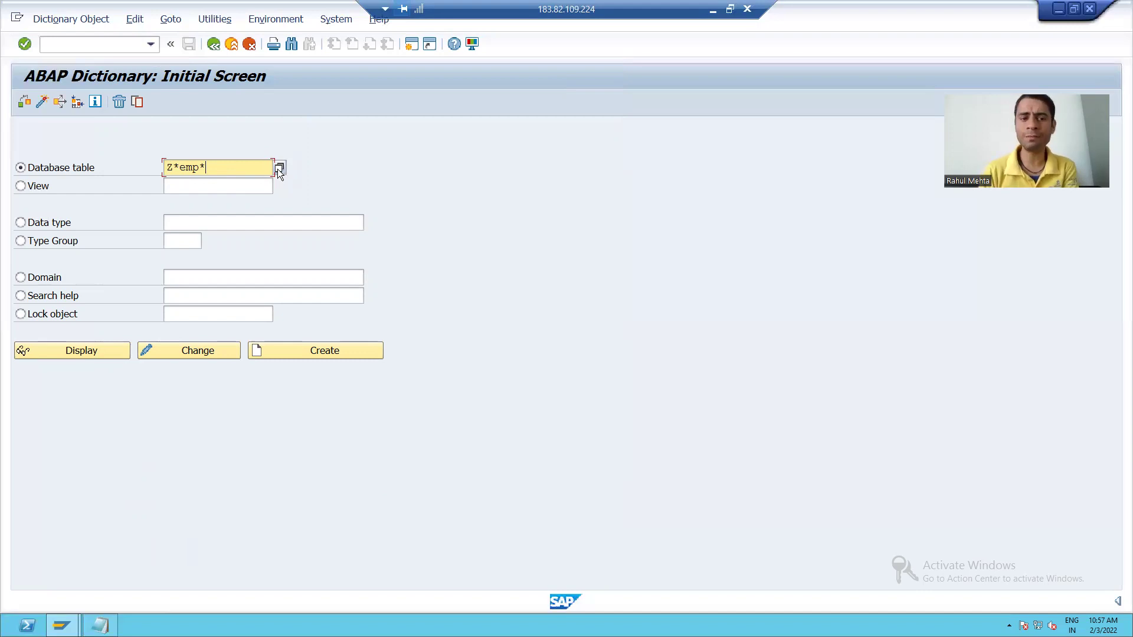
pyautogui.click(278, 169)
pyautogui.moveTo(296, 162); pyautogui.dragTo(341, 94)
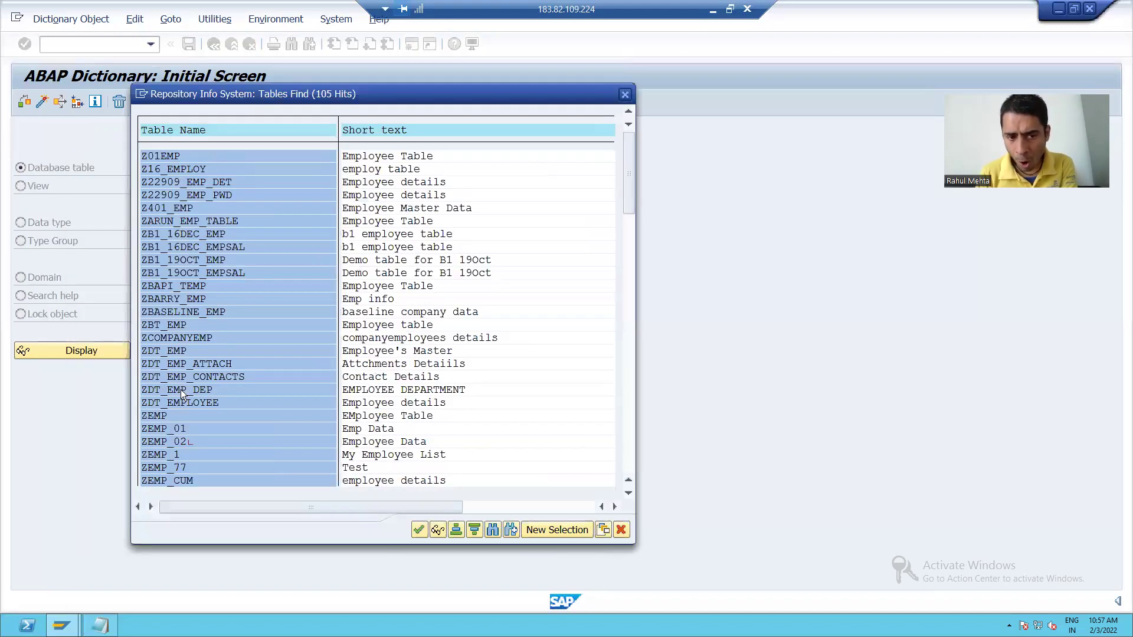
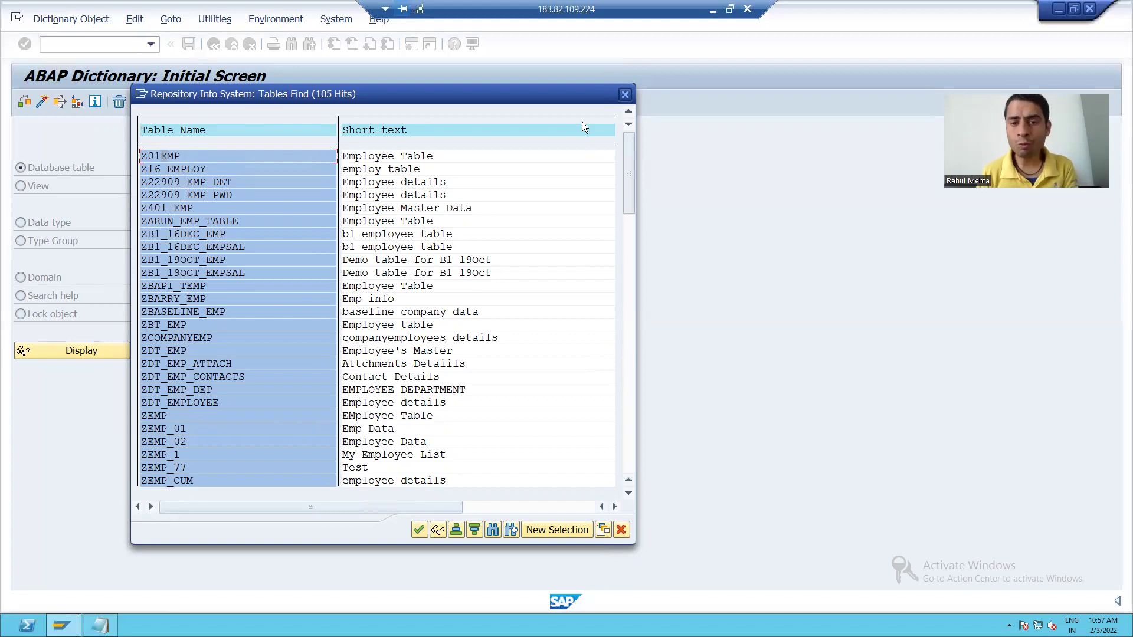
pyautogui.click(624, 96)
pyautogui.click(226, 172)
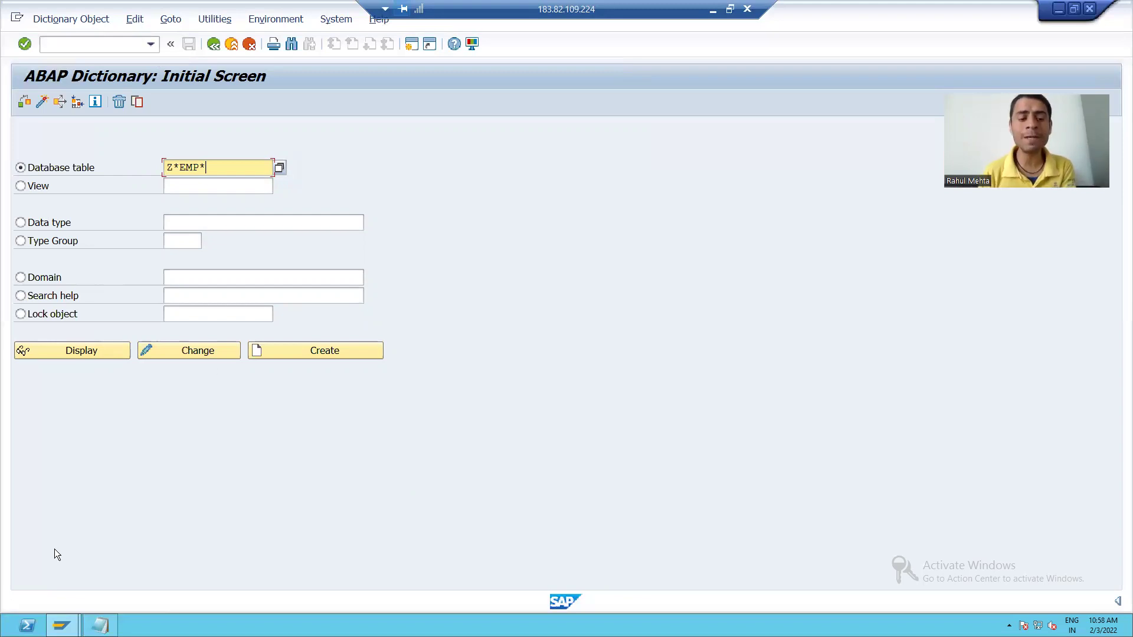
# - Switch to the notes and add "(Value Help)" directly after "F4 Help" in point 15
pyautogui.click(100, 626)
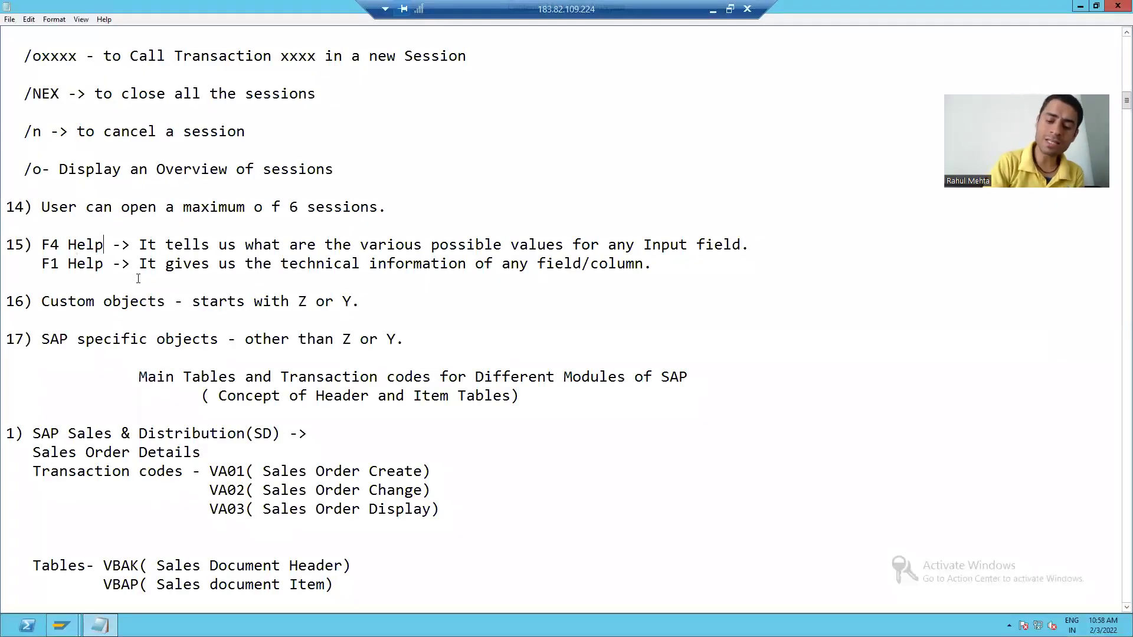
pyautogui.write('(')
pyautogui.write('Value ')
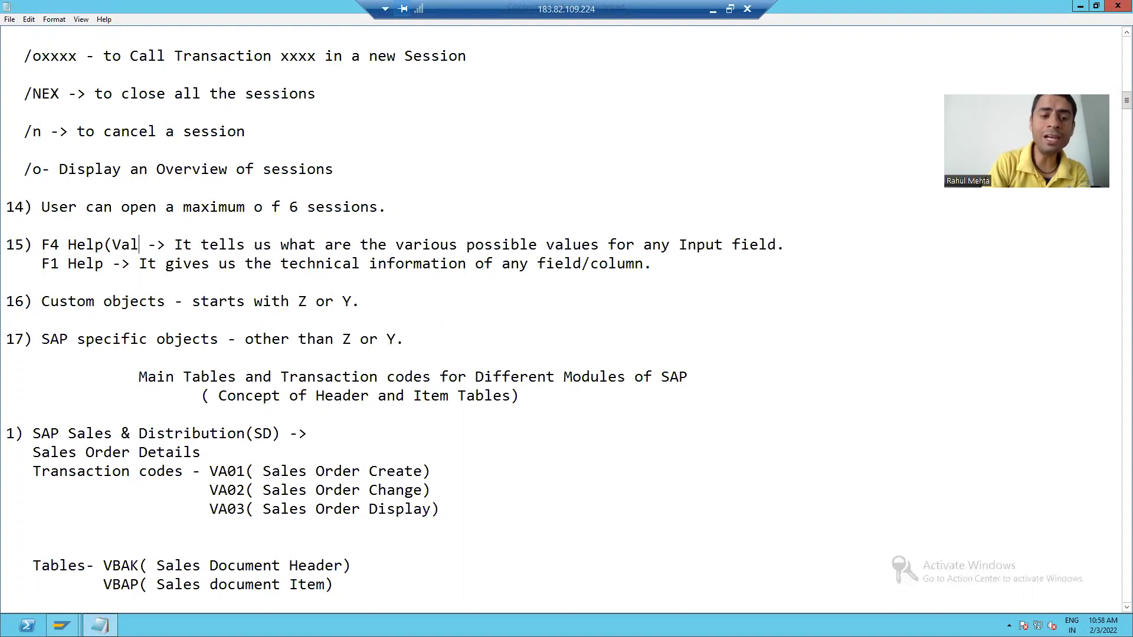
pyautogui.write('Help')
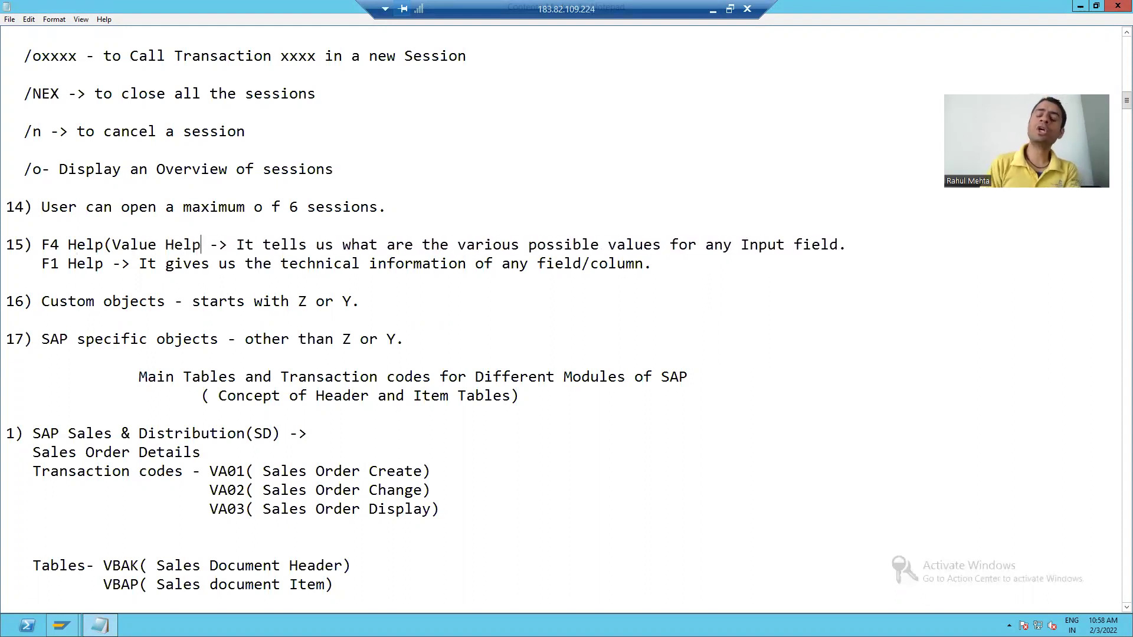
pyautogui.write(')')
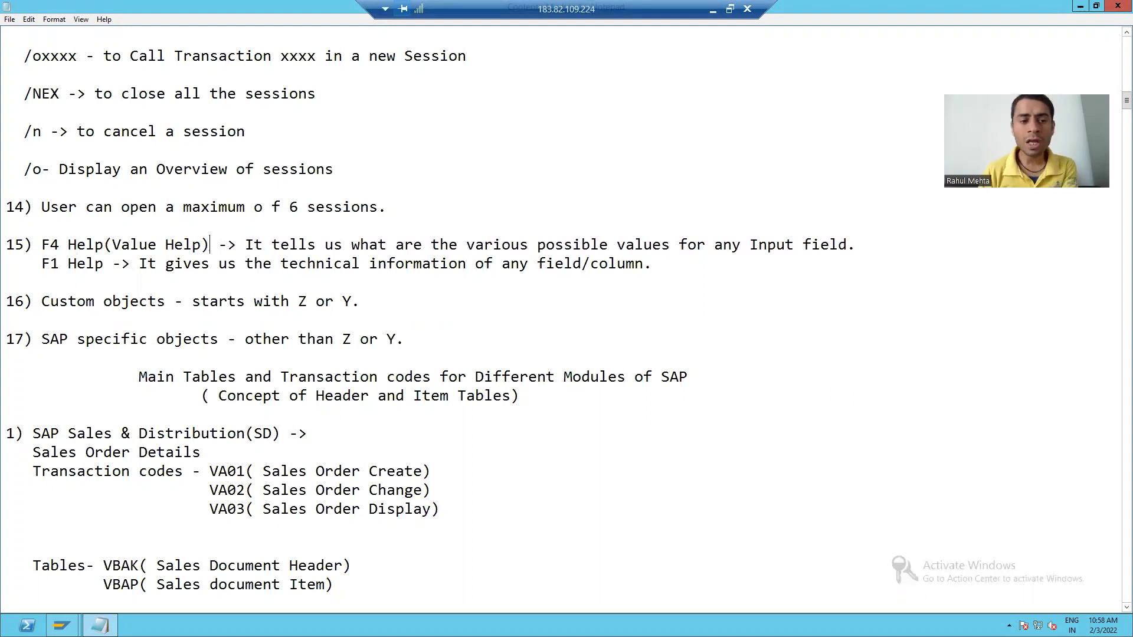
# - Highlight "F1 Help" in point 15 of the notes, and clear the Database table field in the ABAP Dictionary window
pyautogui.moveTo(42, 264); pyautogui.dragTo(107, 262)
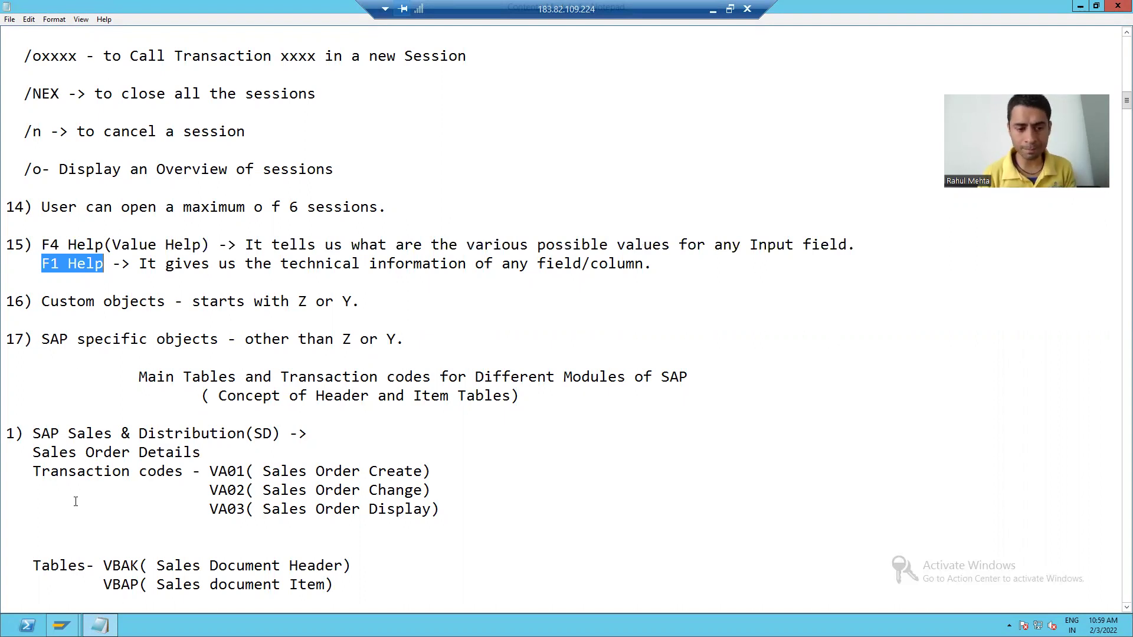
pyautogui.moveTo(61, 626)
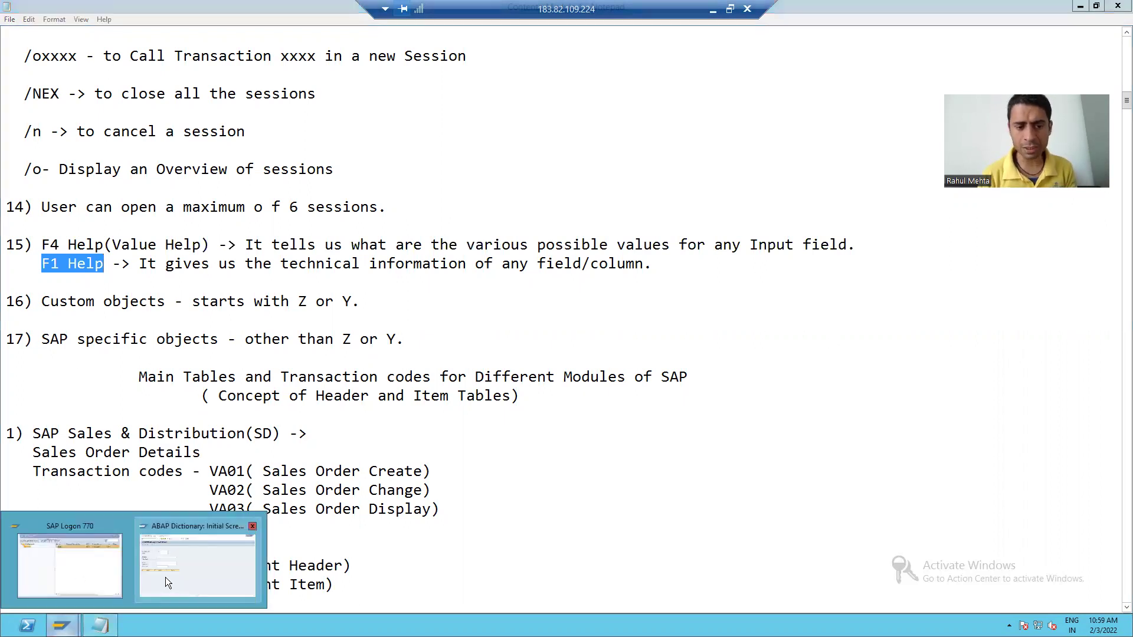
pyautogui.click(165, 577)
pyautogui.hotkey('shift', 'Left')
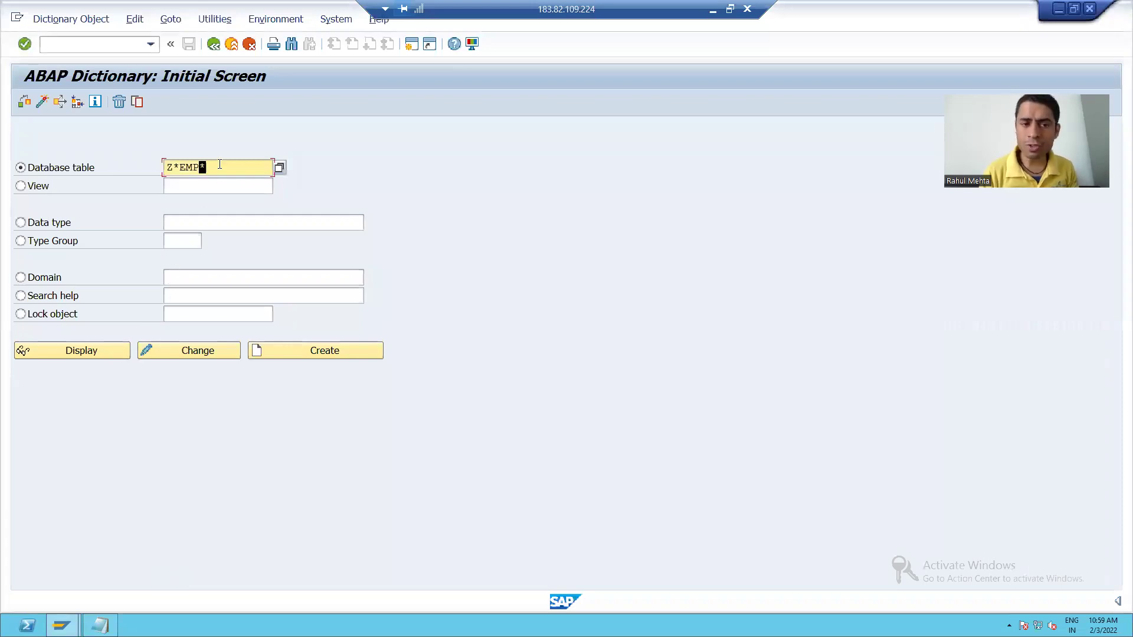
pyautogui.press('BackSpace')
pyautogui.press('BackSpace')
pyautogui.press('BackSpace')
pyautogui.press('BackSpace')
pyautogui.press('BackSpace')
pyautogui.press('BackSpace')
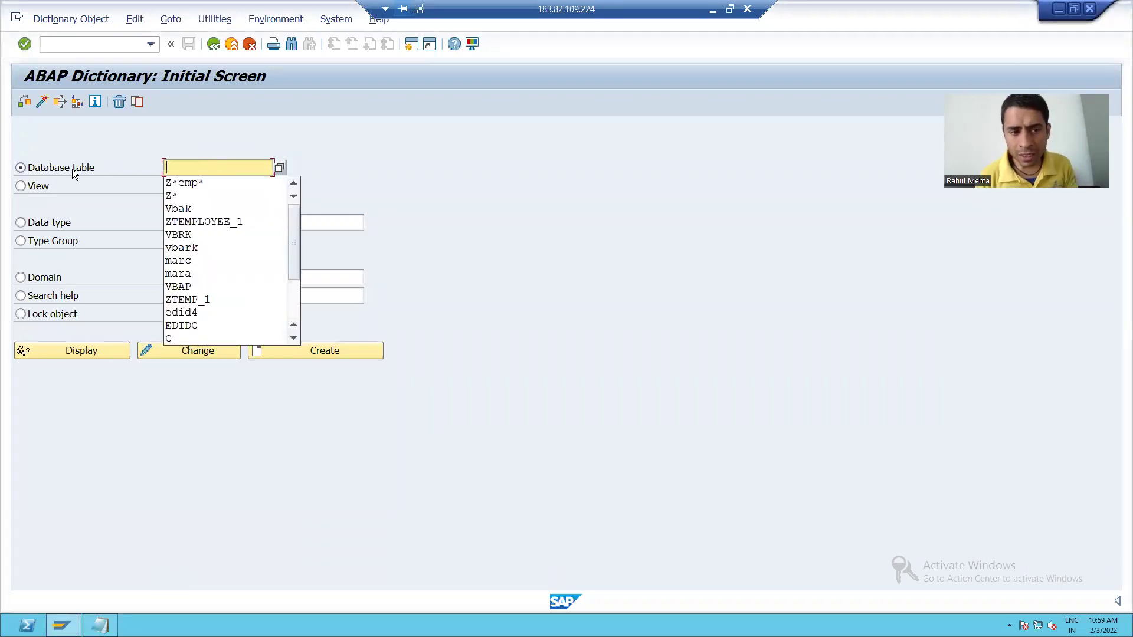
# - Call up the F1 help for the Database table field, view its Reference Documentation for Database Tables, and close the help windows
pyautogui.click(205, 167)
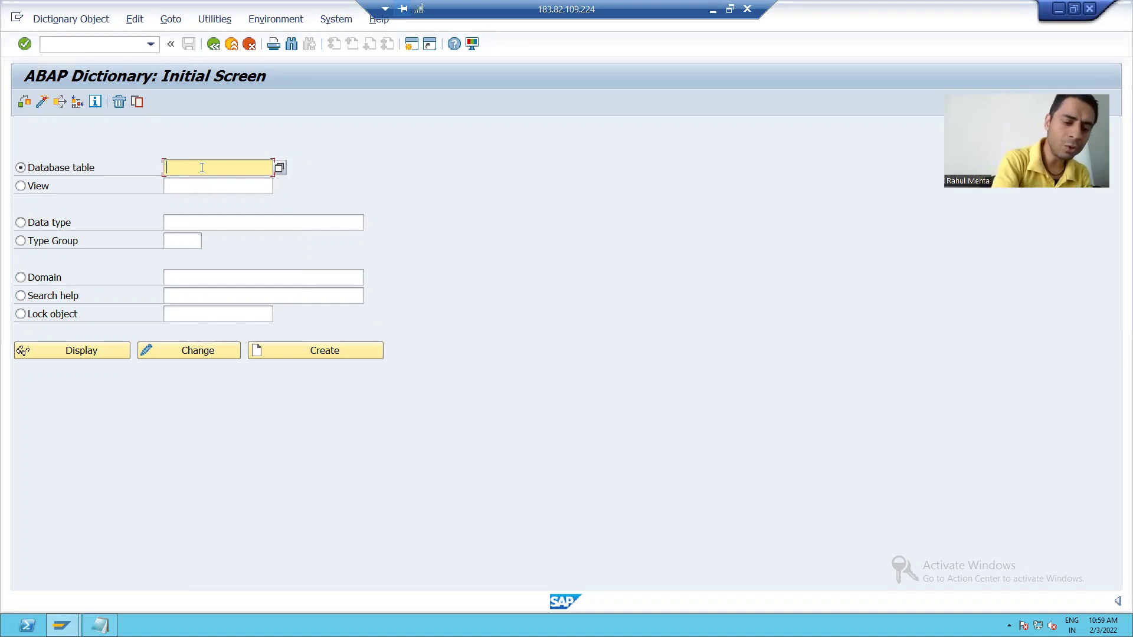
pyautogui.press('F1')
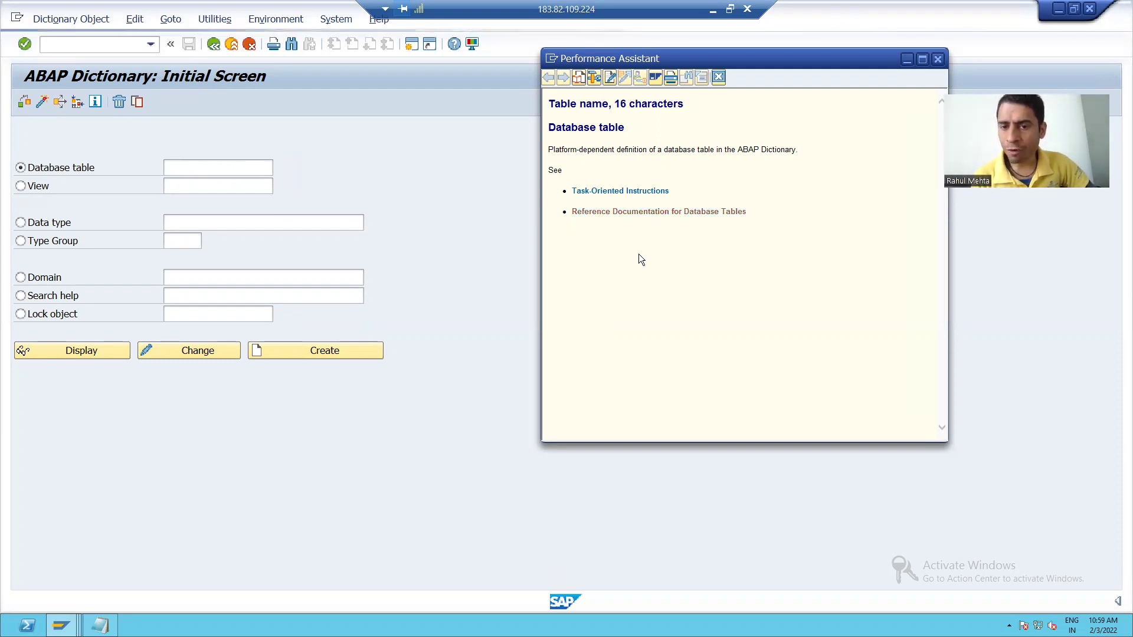
pyautogui.click(644, 213)
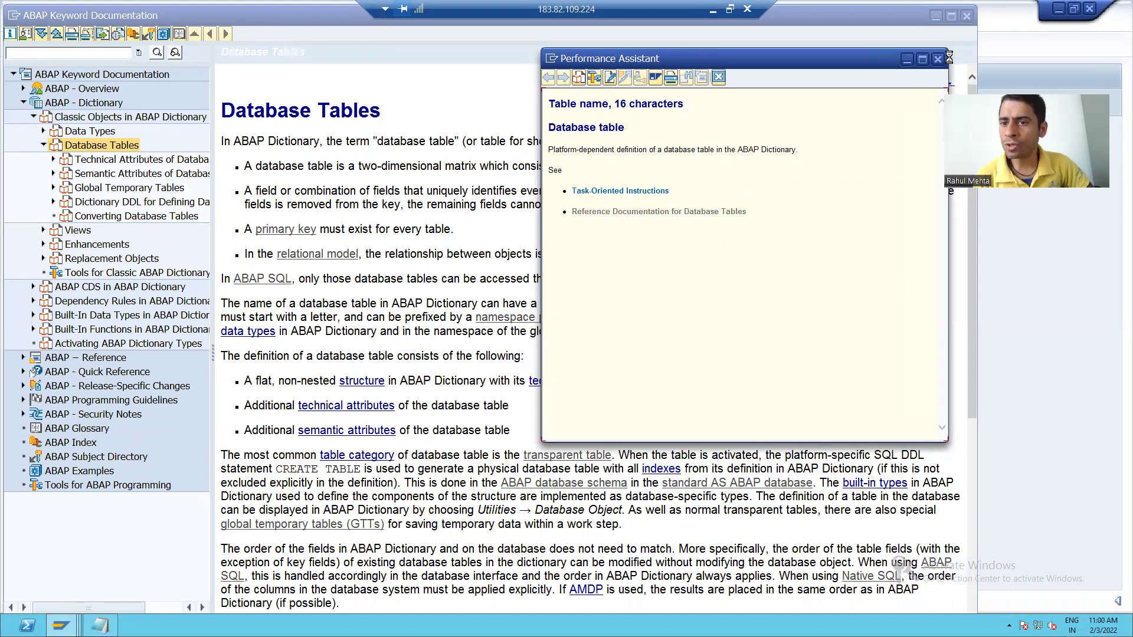
pyautogui.click(967, 16)
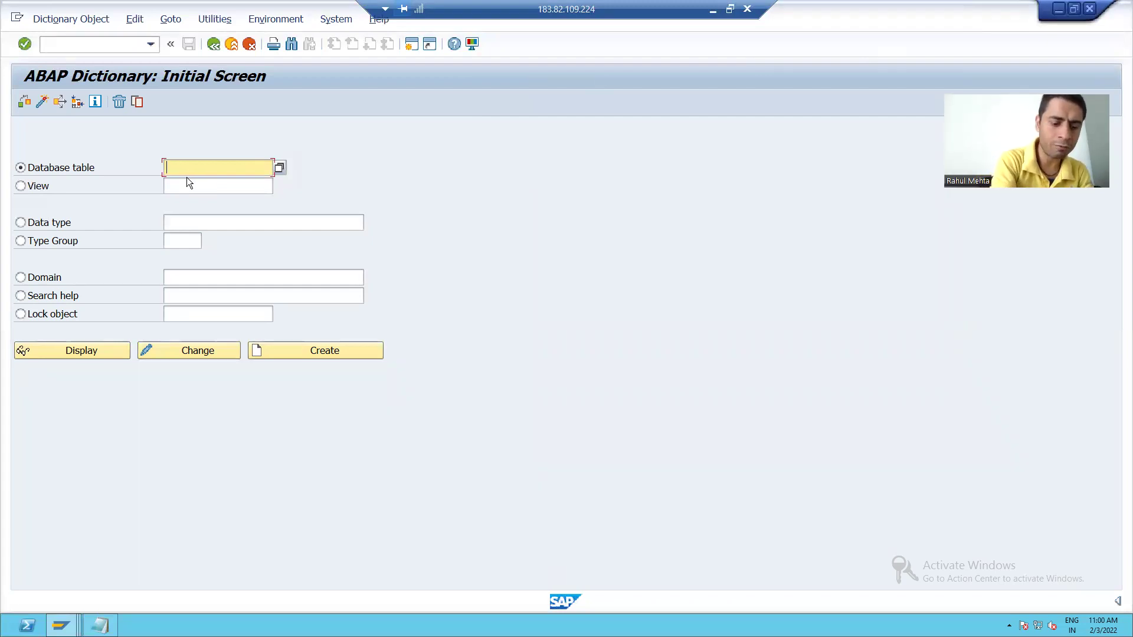
# - Call up the F1 help for the Database table field again and show the field's technical information
pyautogui.press('super')
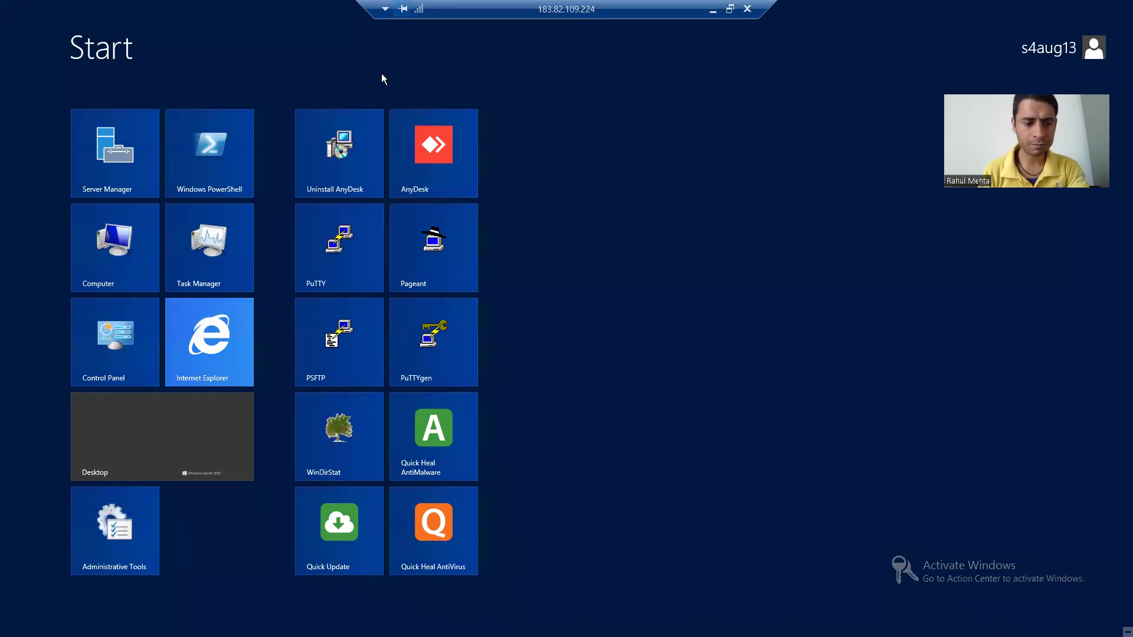
pyautogui.press('super')
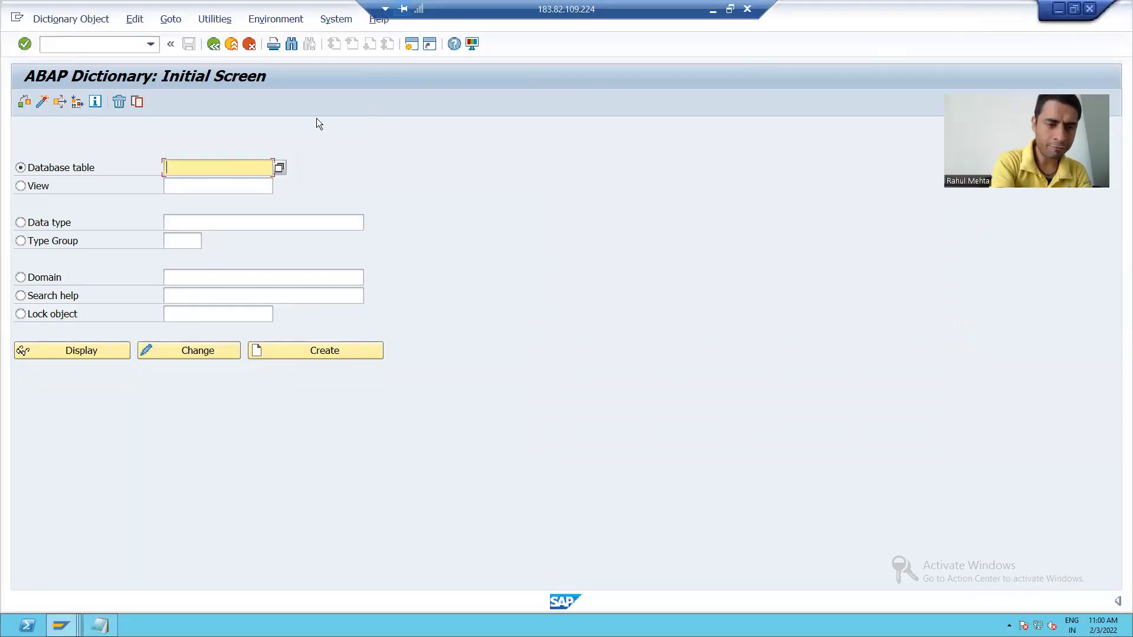
pyautogui.press('F1')
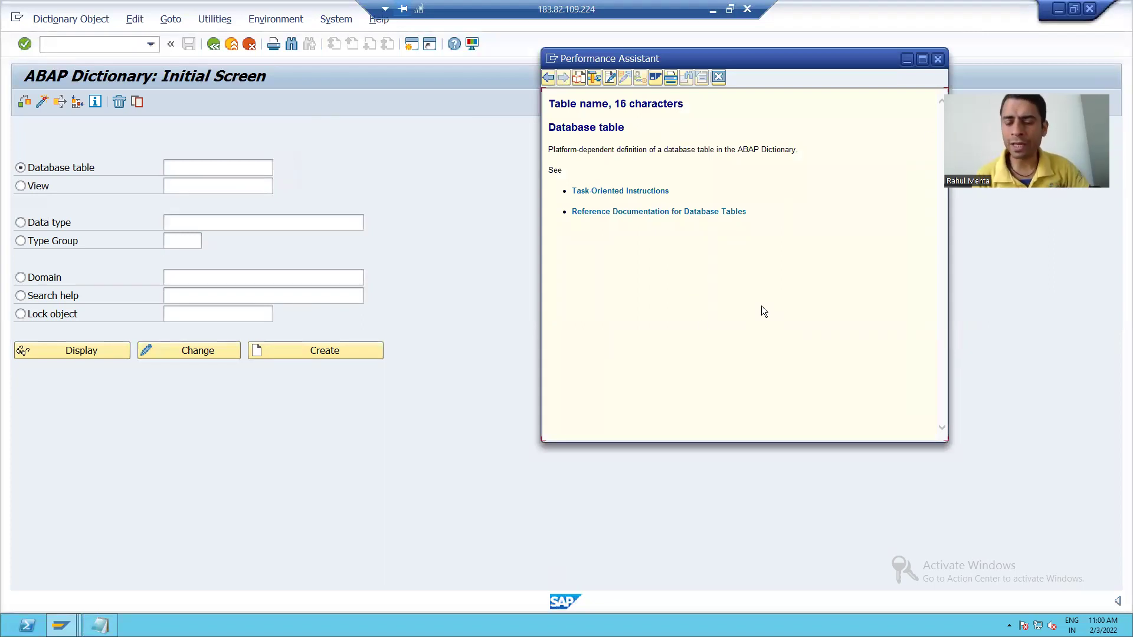
pyautogui.click(595, 78)
pyautogui.moveTo(382, 232); pyautogui.dragTo(758, 125)
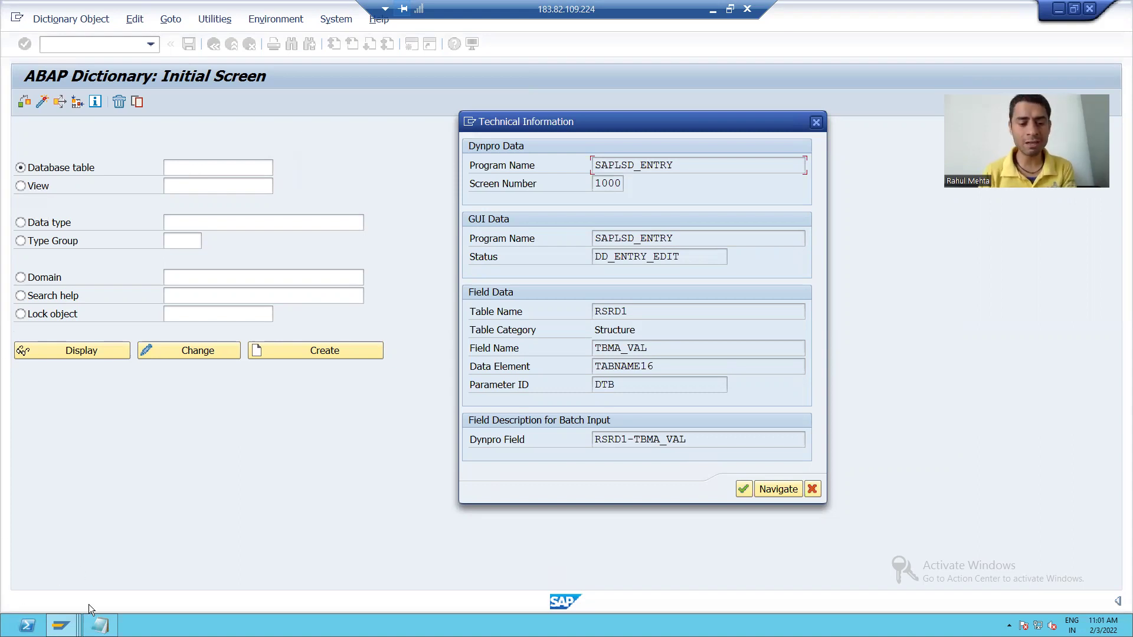
# - Return to the notes and minimize the remote desktop session
pyautogui.click(100, 625)
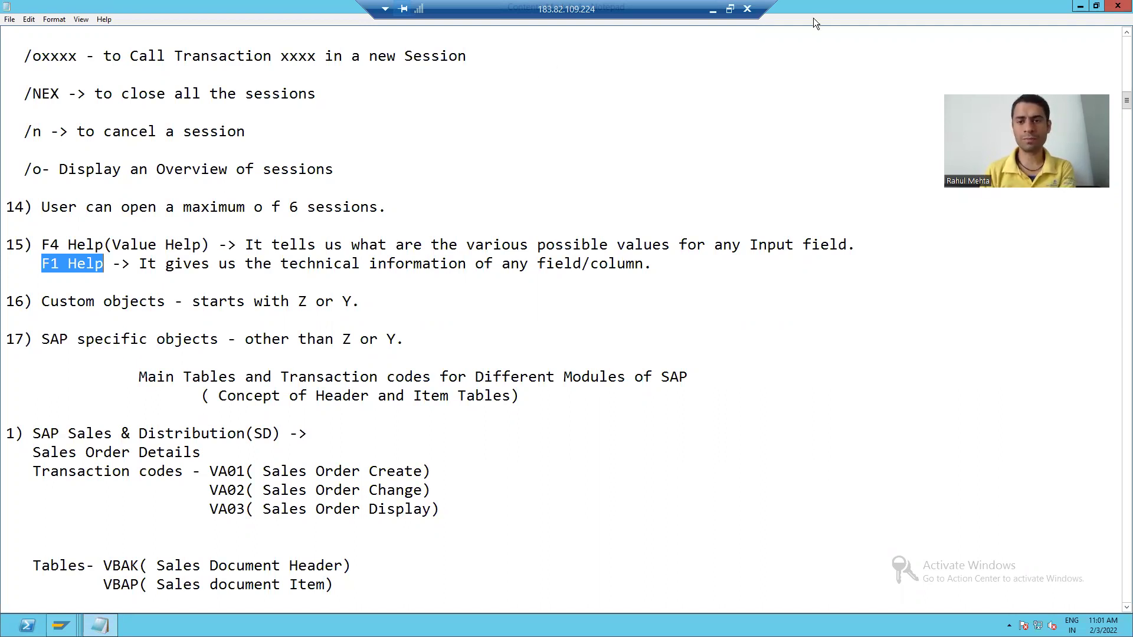
pyautogui.click(715, 14)
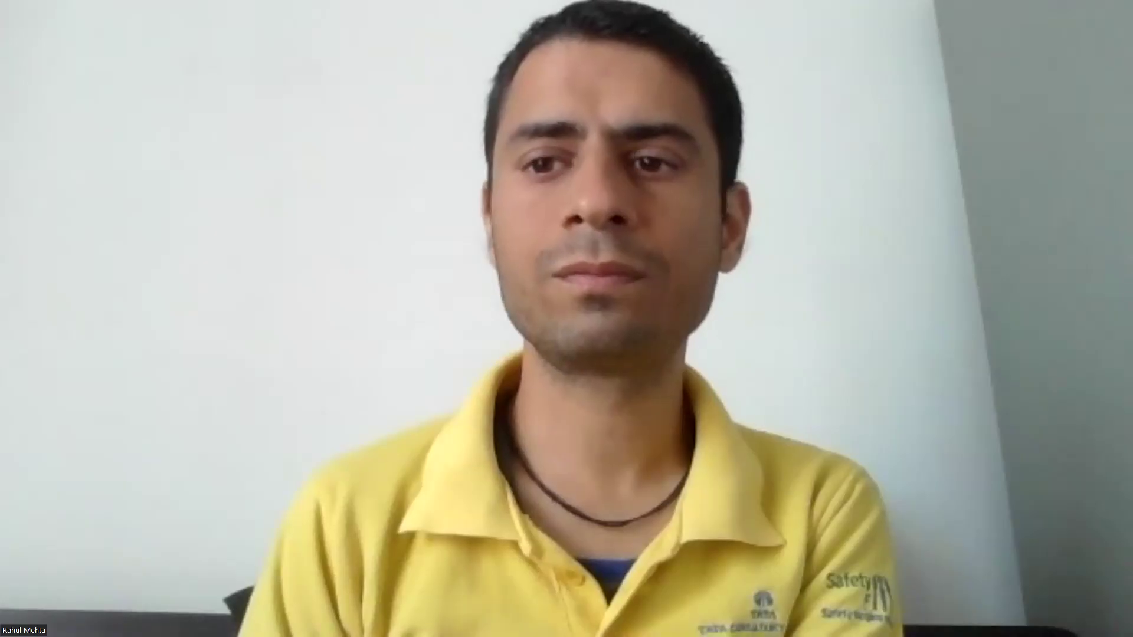